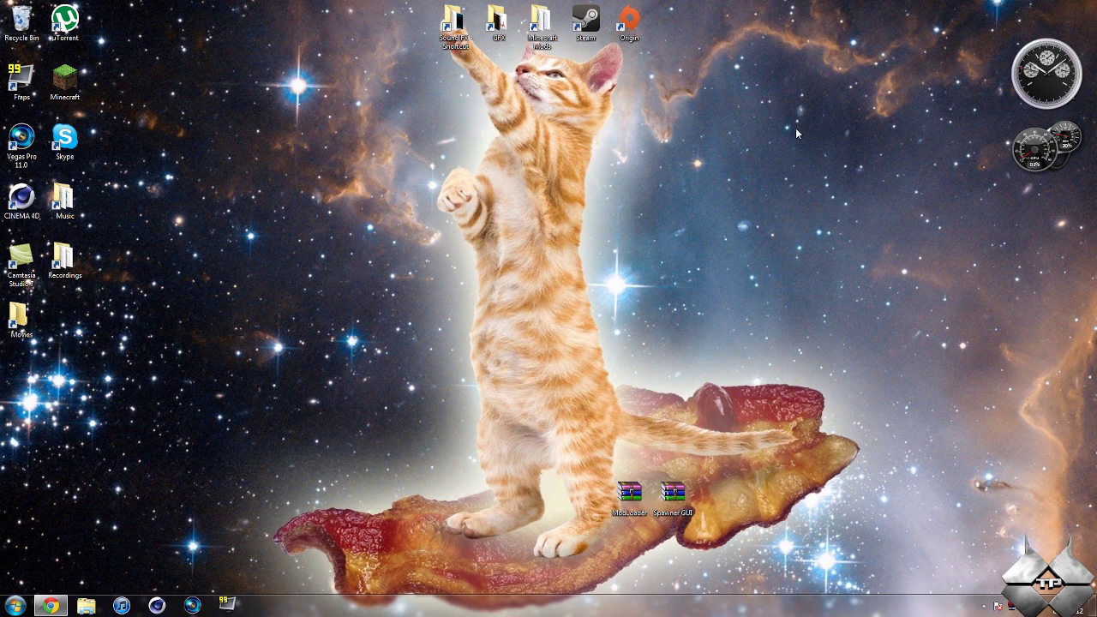
Launch Minecraft and log in with the remembered account
{"action": "left_click", "coordinate": [78, 80]}
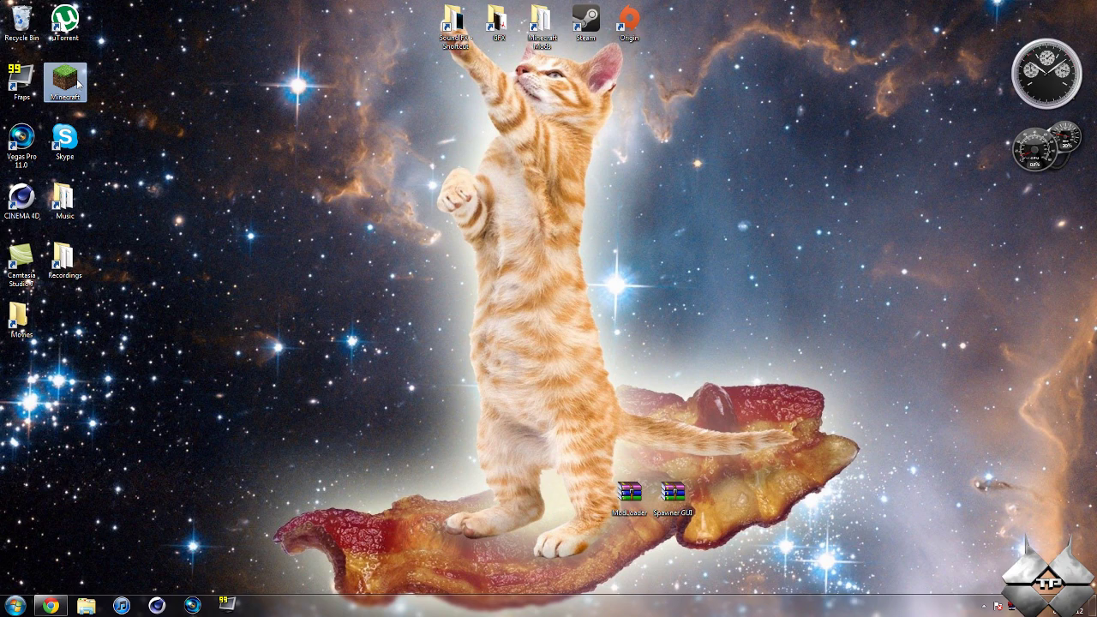
{"action": "double_click", "coordinate": [78, 81]}
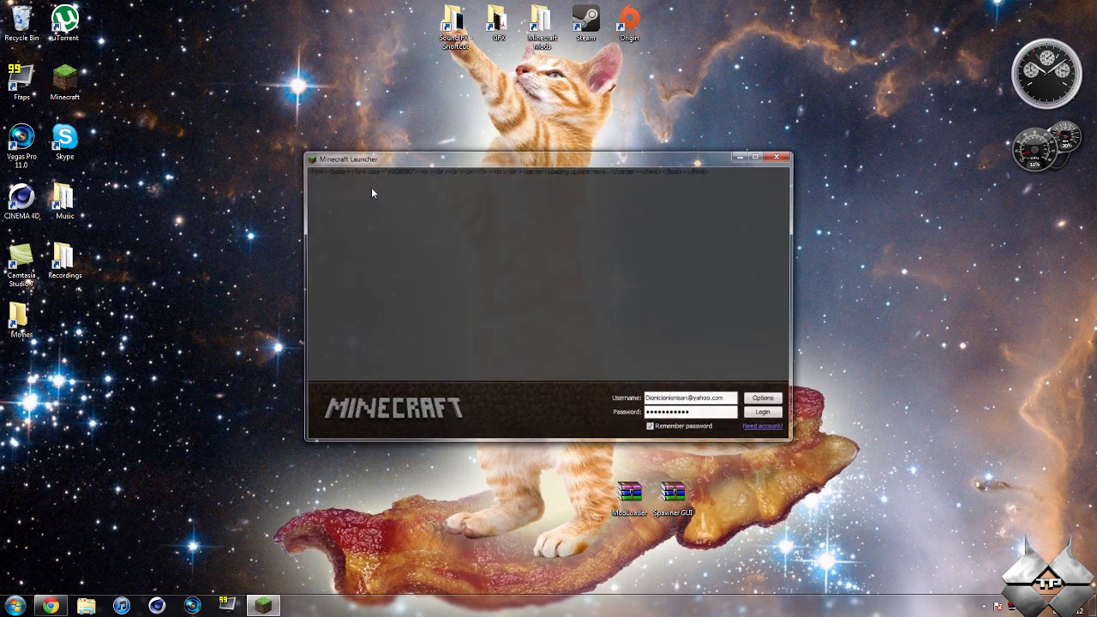
{"action": "left_click", "coordinate": [766, 414]}
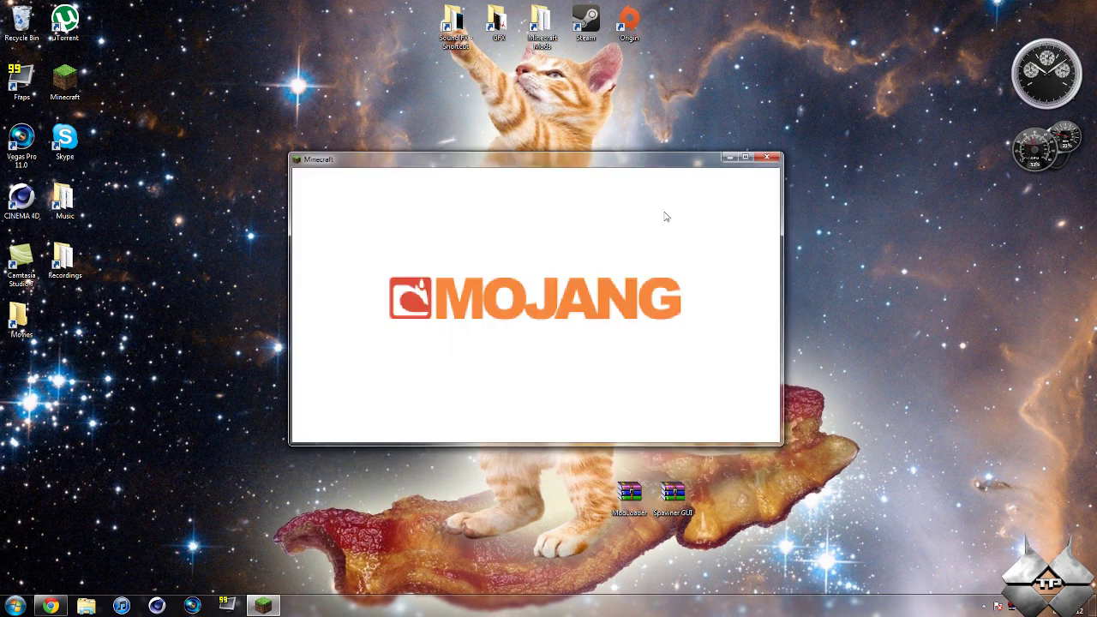
Open the singleplayer world list, maximize the game window and load a saved world
{"action": "left_click", "coordinate": [582, 304]}
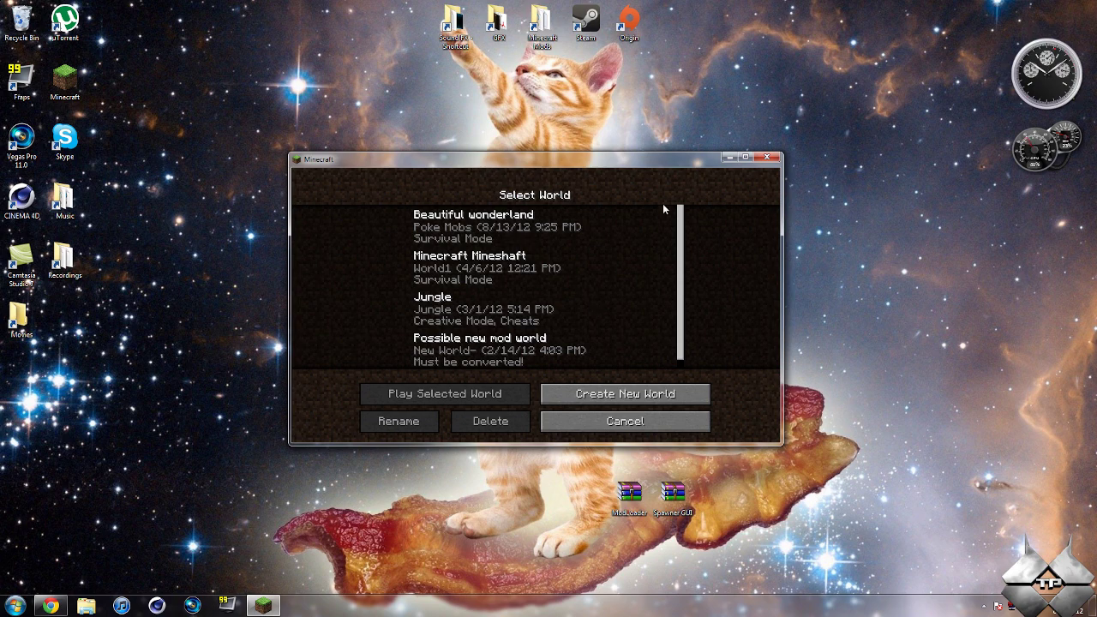
{"action": "left_click", "coordinate": [745, 157]}
{"action": "left_click", "coordinate": [548, 180]}
{"action": "left_click", "coordinate": [431, 532]}
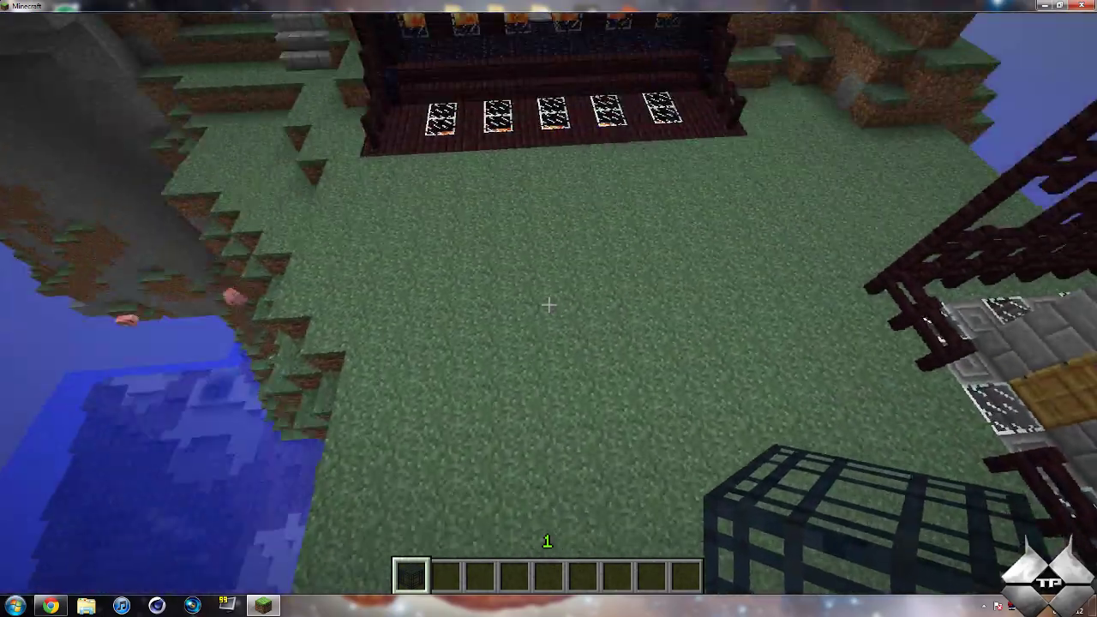
Walk to the grass in front of the dark brick building and place a mob spawner there
{"action": "key", "text": "w"}
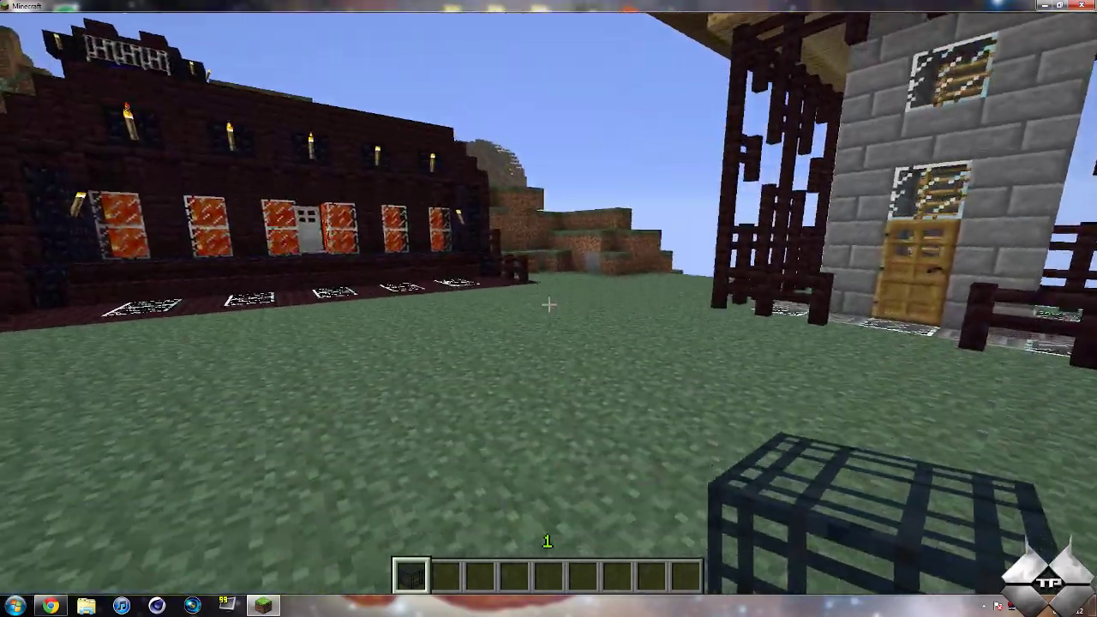
{"action": "key", "text": "w"}
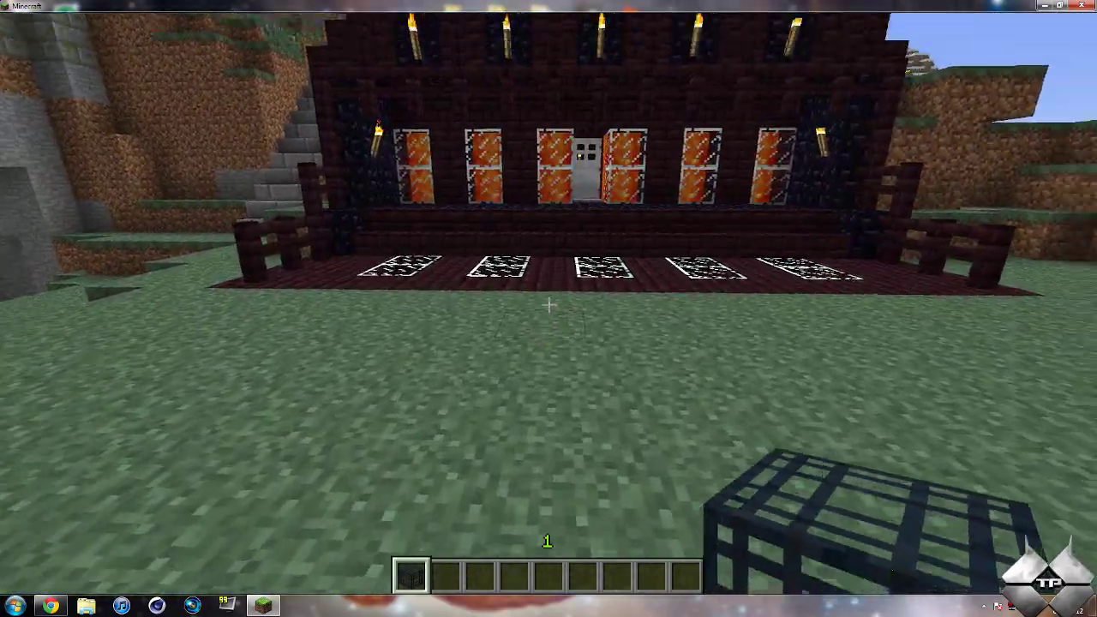
{"action": "key", "text": "s"}
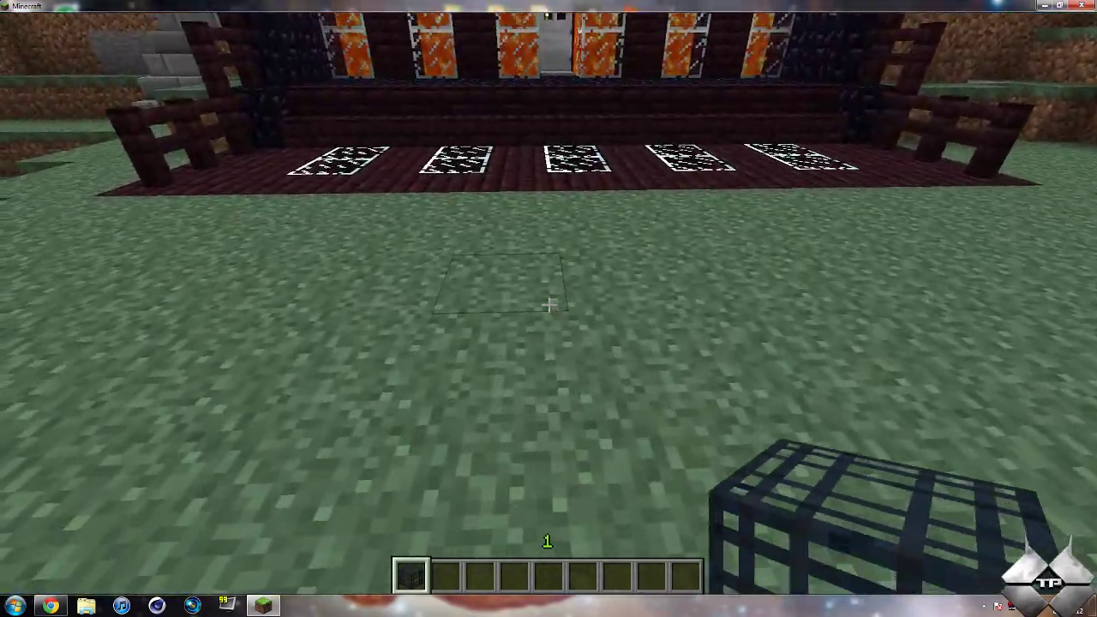
{"action": "right_click", "coordinate": [549, 305]}
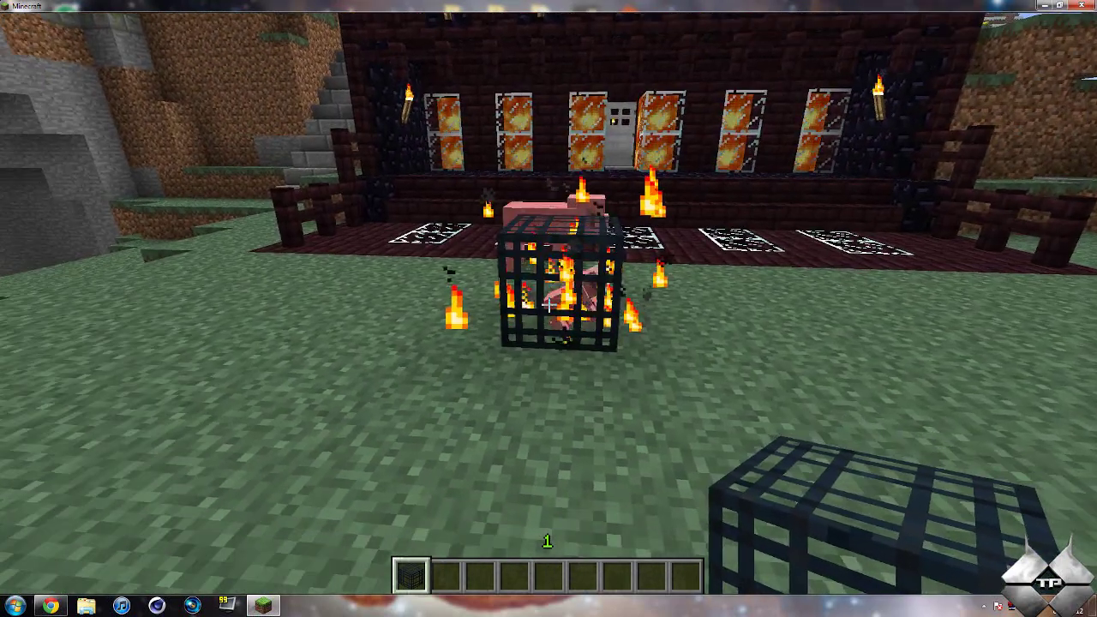
Switch to an empty hand, open the placed spawner's mob list and set the spawned mob to Wolf
{"action": "key", "text": "2"}
{"action": "key", "text": "w"}
{"action": "right_click", "coordinate": [549, 304]}
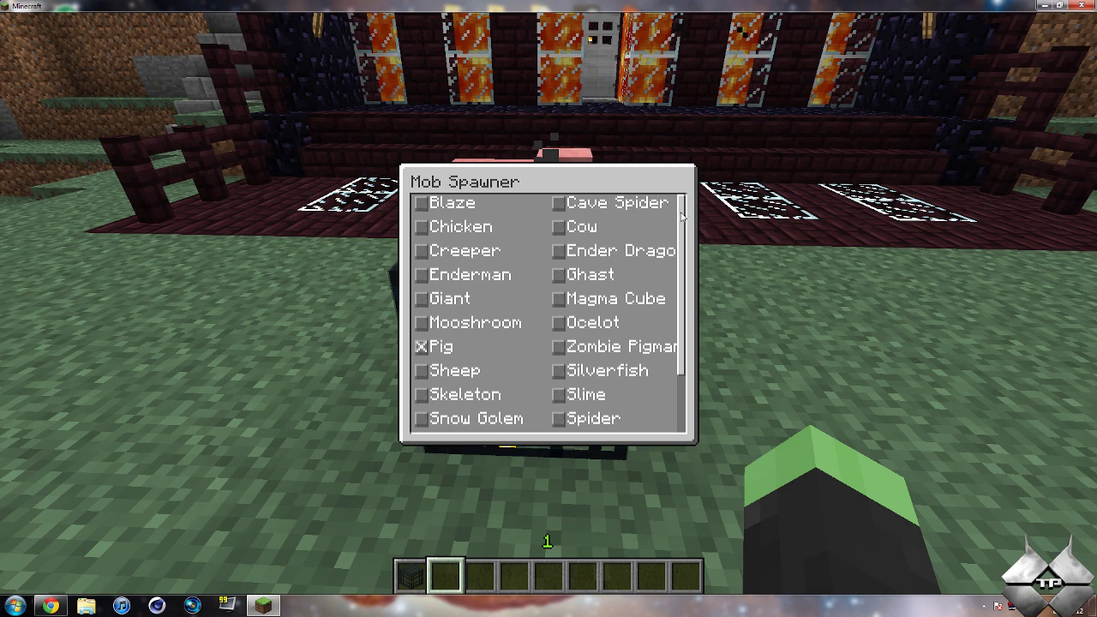
{"action": "mouse_move", "coordinate": [681, 219]}
{"action": "left_mouse_down"}
{"action": "mouse_move", "coordinate": [676, 347]}
{"action": "mouse_move", "coordinate": [681, 218]}
{"action": "left_mouse_up"}
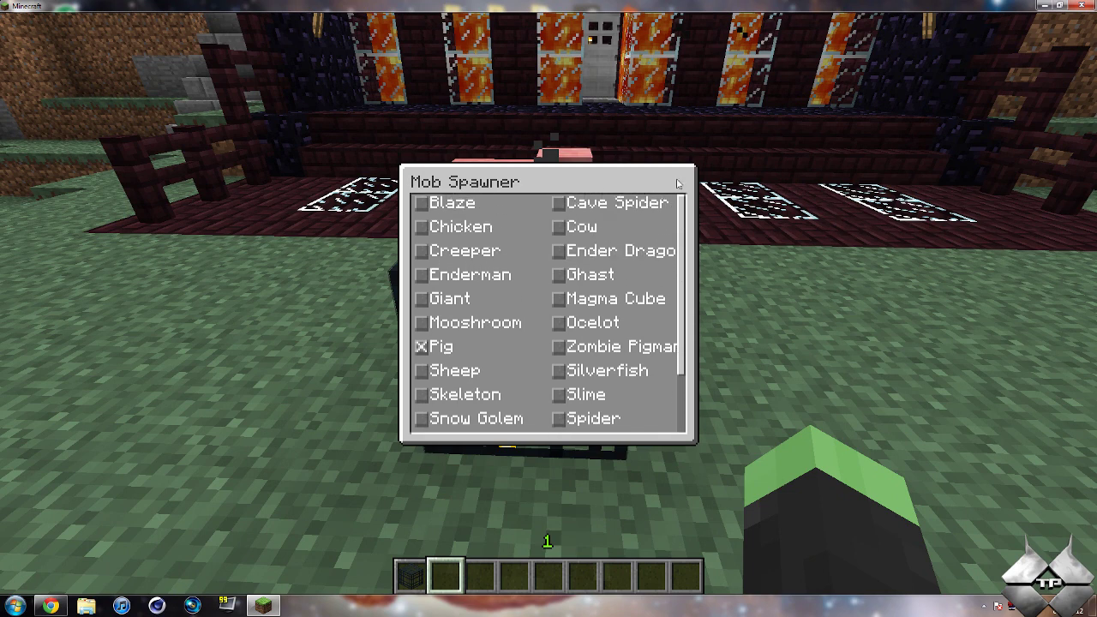
{"action": "left_click", "coordinate": [428, 324]}
{"action": "left_click", "coordinate": [558, 323]}
{"action": "mouse_move", "coordinate": [681, 215]}
{"action": "left_mouse_down"}
{"action": "mouse_move", "coordinate": [668, 369]}
{"action": "mouse_move", "coordinate": [638, 240]}
{"action": "mouse_move", "coordinate": [686, 235]}
{"action": "mouse_move", "coordinate": [689, 199]}
{"action": "left_mouse_up"}
{"action": "left_click_drag", "start_coordinate": [681, 310], "coordinate": [681, 367]}
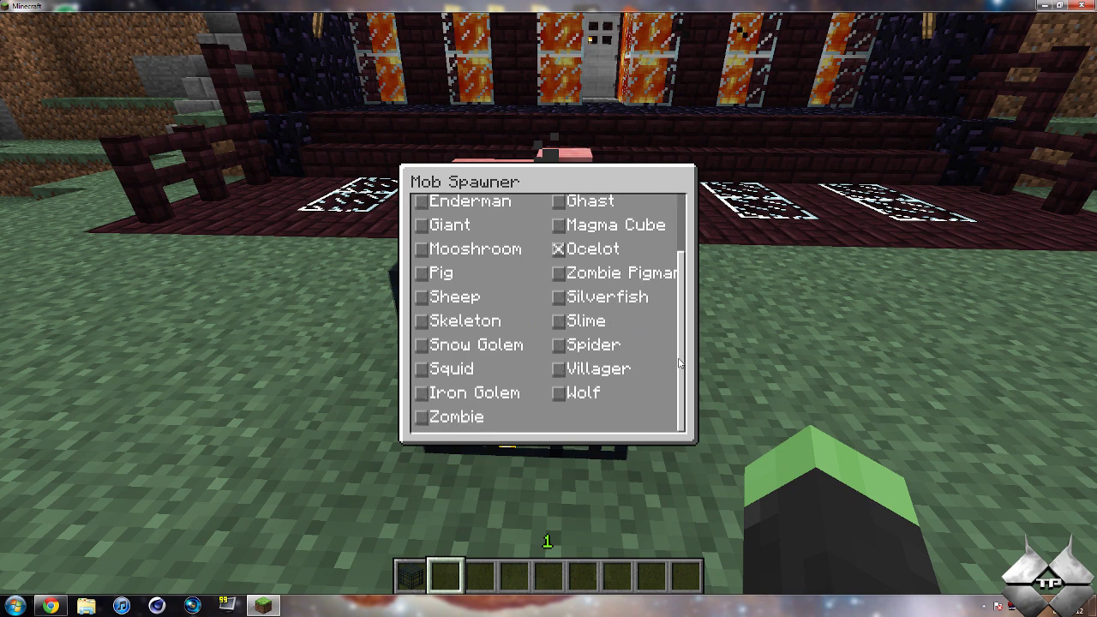
{"action": "left_click", "coordinate": [557, 398]}
{"action": "key", "text": "Escape"}
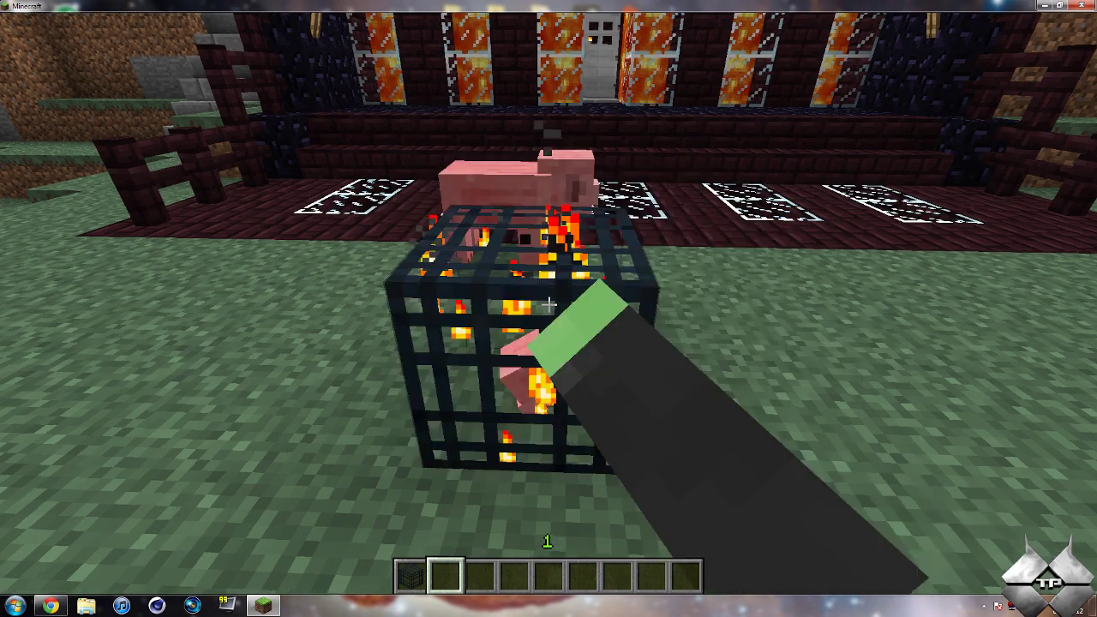
Walk around the mob spawner and watch which mobs it spawns near the building
{"action": "key", "text": "s"}
{"action": "key", "text": "s"}
{"action": "key", "text": "s"}
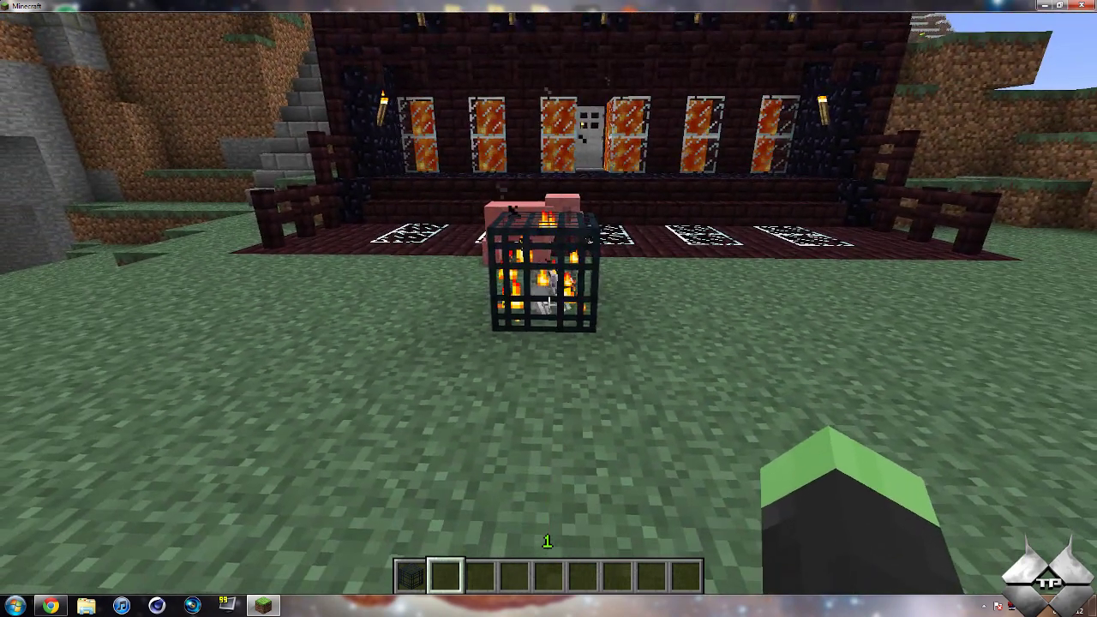
{"action": "key", "text": "d"}
{"action": "key", "text": "d"}
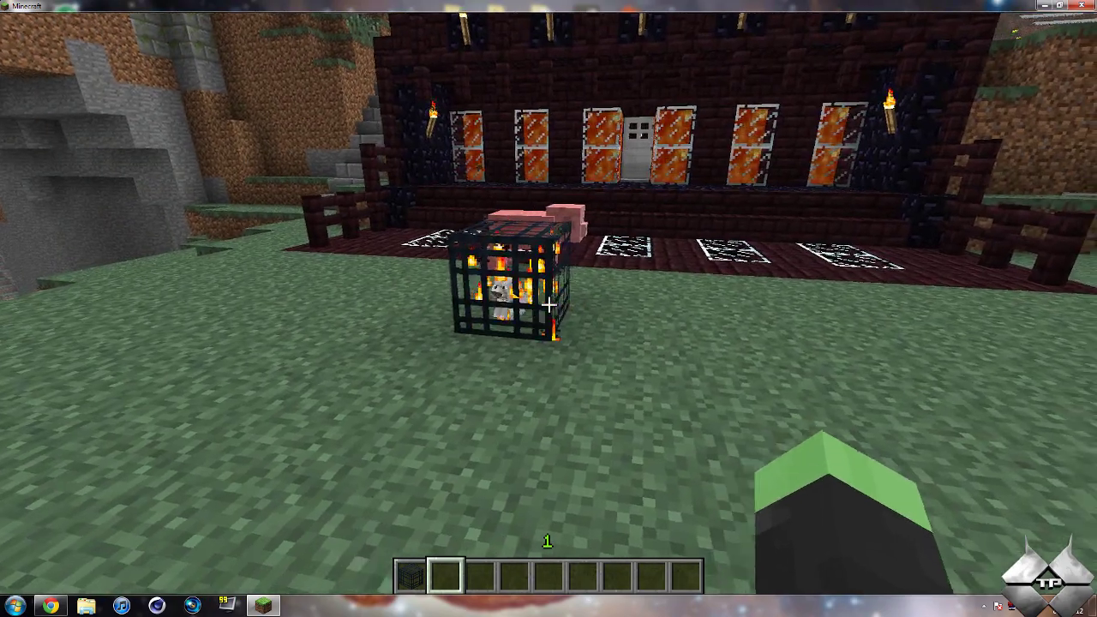
{"action": "key", "text": "d"}
{"action": "key", "text": "d"}
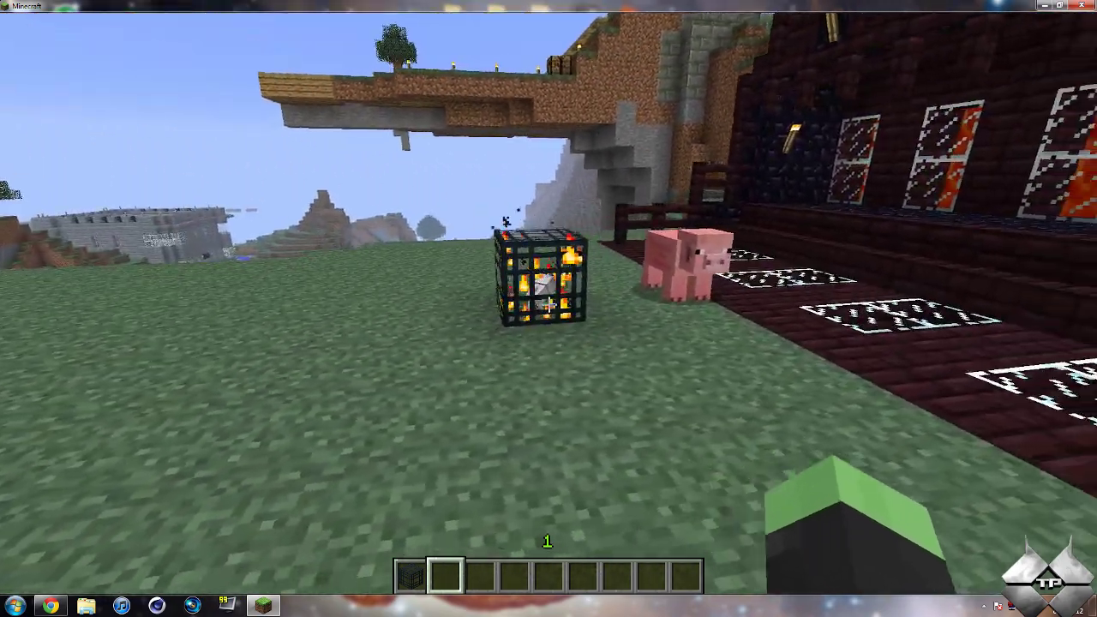
{"action": "key", "text": "w"}
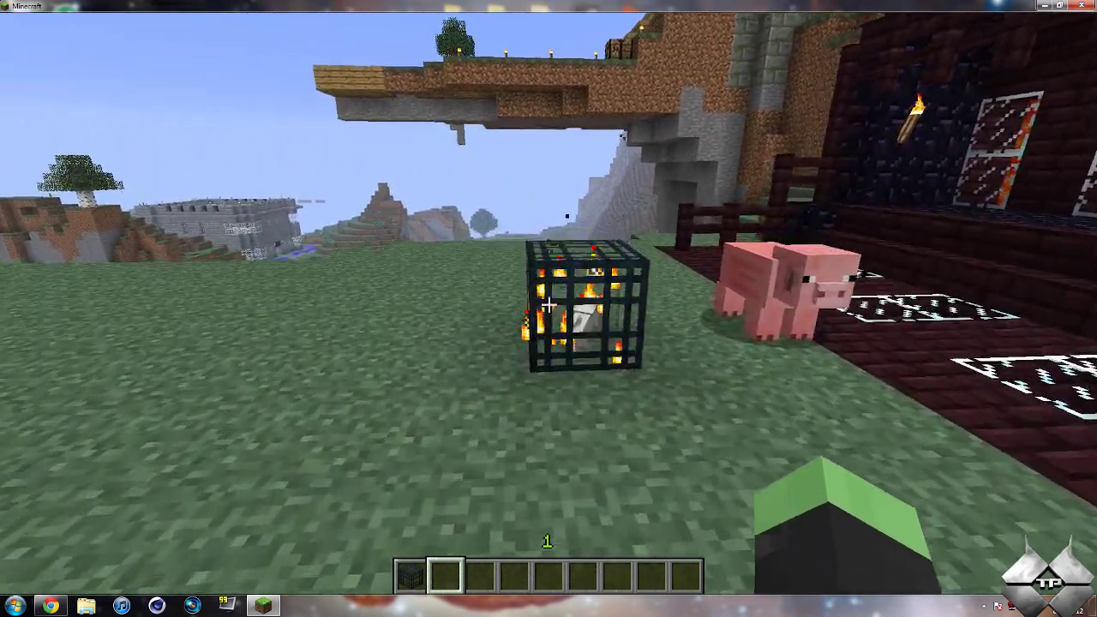
{"action": "key", "text": "a"}
{"action": "key", "text": "a"}
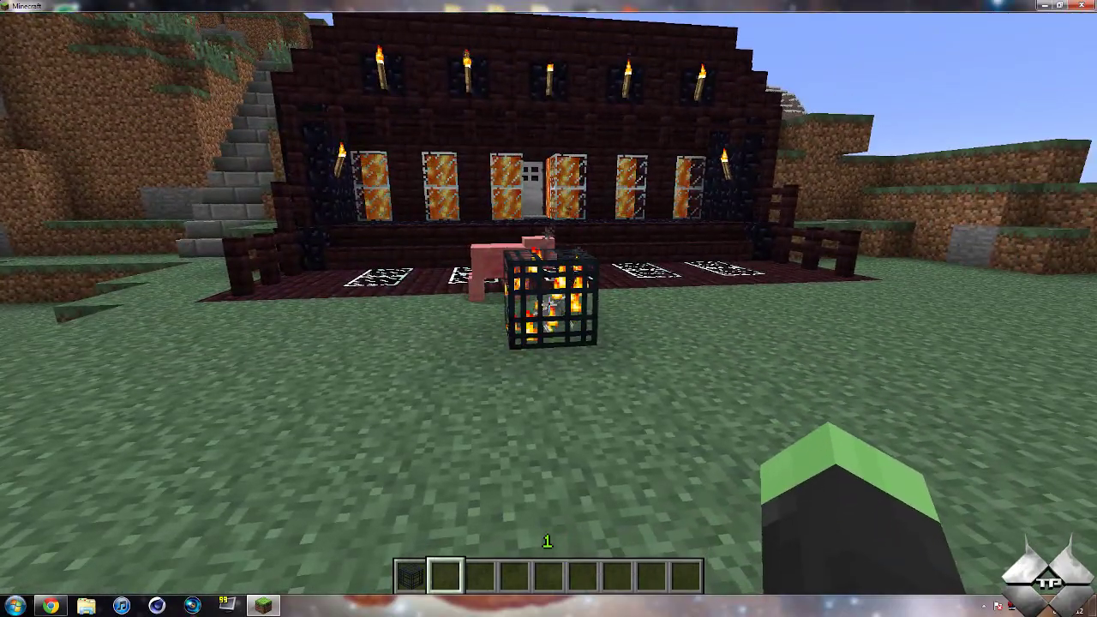
{"action": "key", "text": "w"}
{"action": "key", "text": "d"}
{"action": "key", "text": "d"}
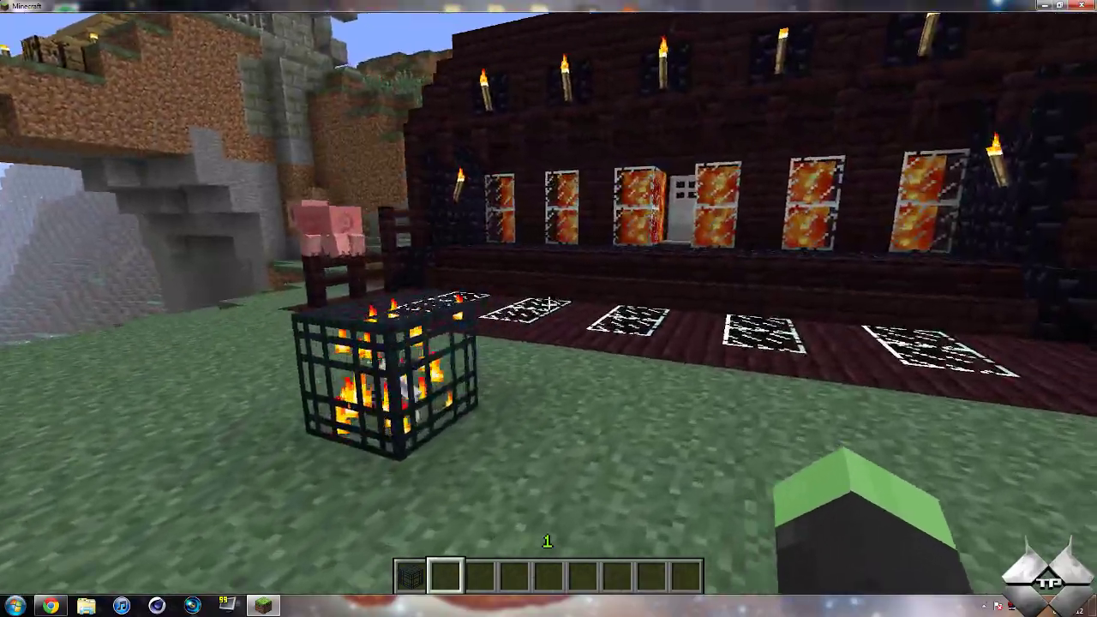
{"action": "key", "text": "s"}
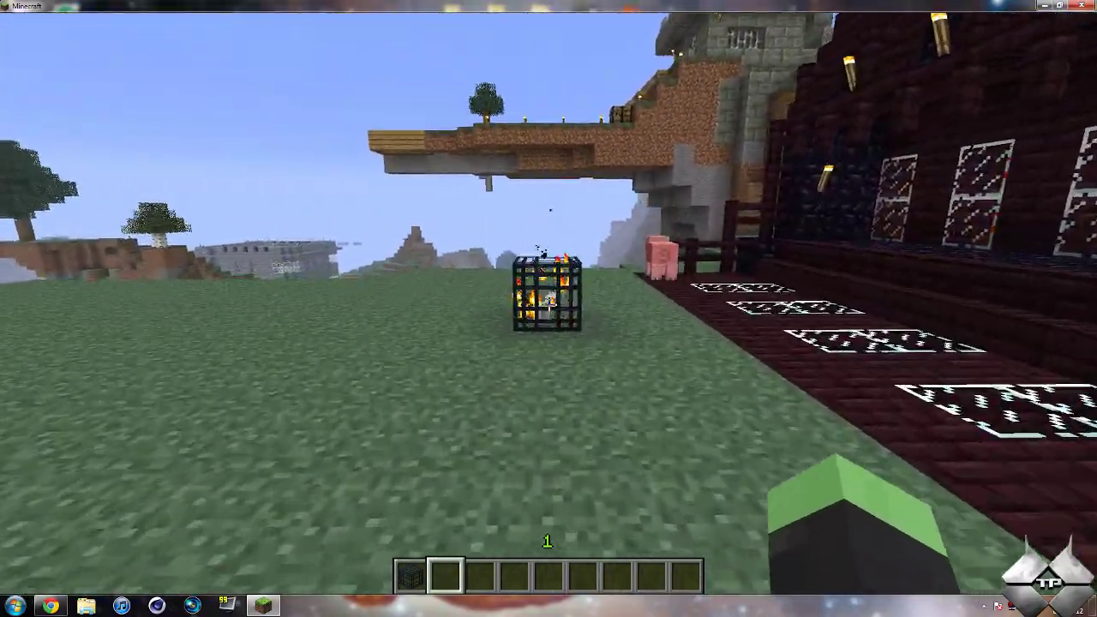
{"action": "key", "text": "w"}
{"action": "key", "text": "s"}
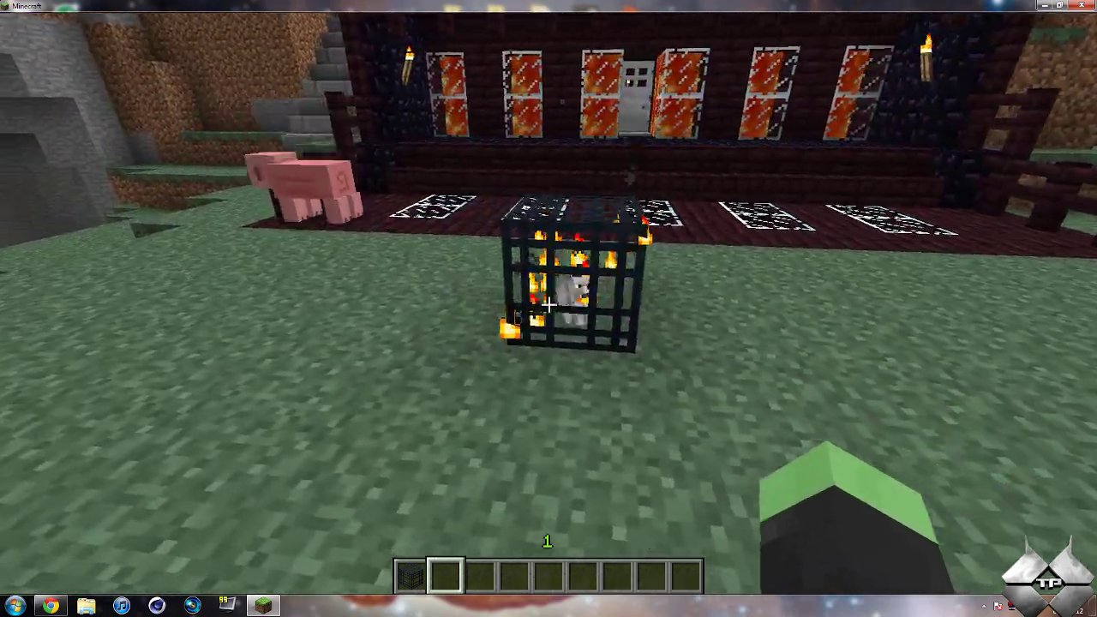
{"action": "key", "text": "s"}
{"action": "key", "text": "d"}
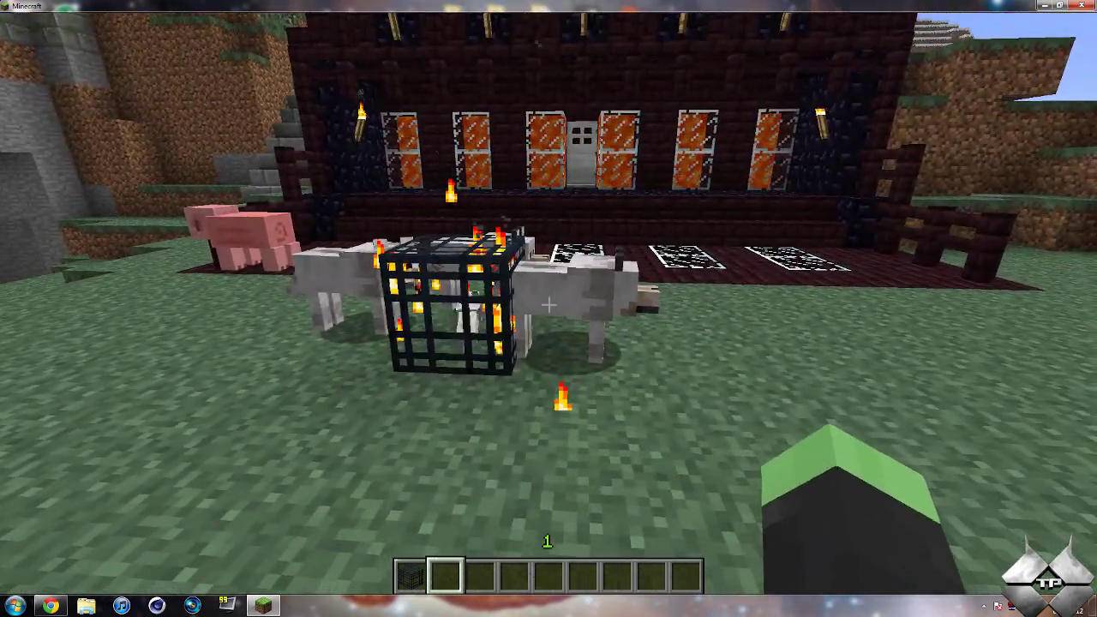
{"action": "key", "text": "d"}
{"action": "key", "text": "a"}
{"action": "key", "text": "w"}
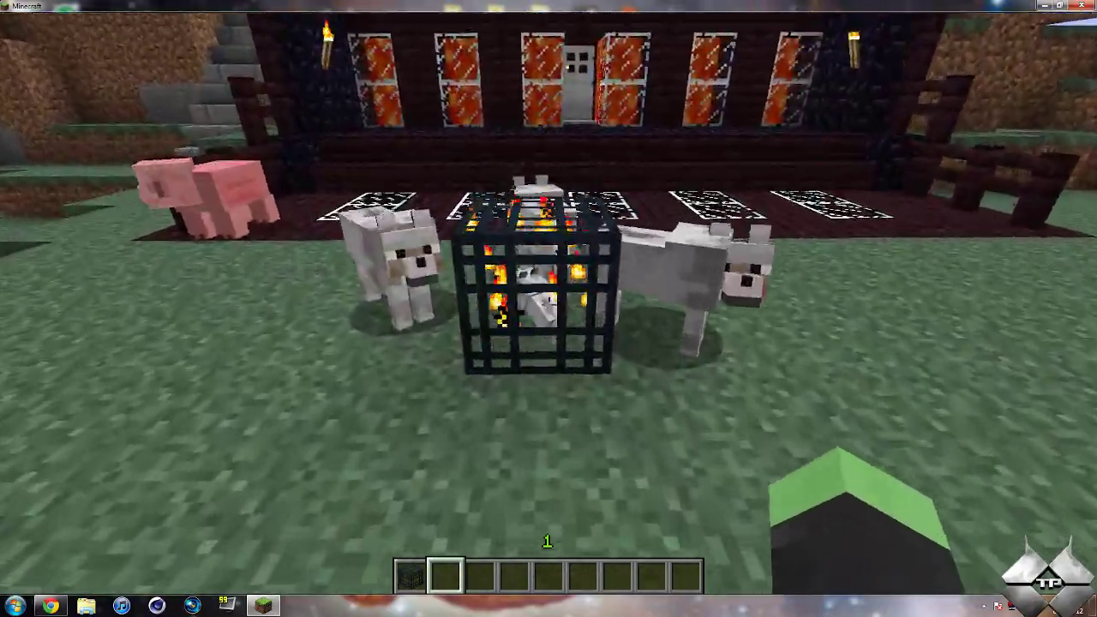
{"action": "key", "text": "w"}
{"action": "key", "text": "space"}
{"action": "key", "text": "s"}
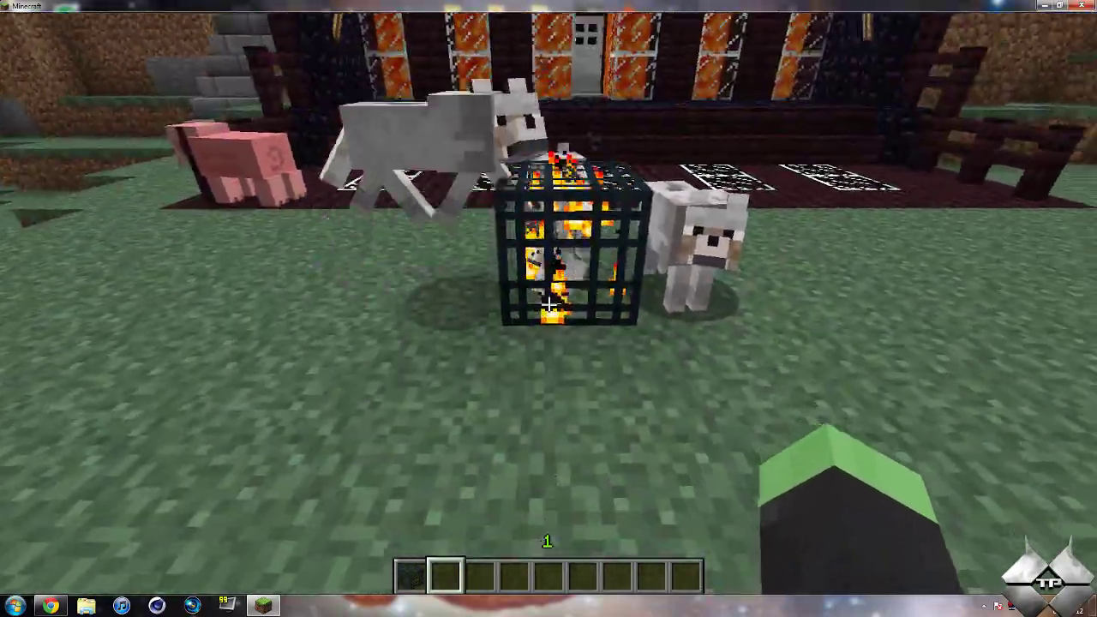
Reopen the spawner's mob list, look over the available mobs and close the list without changing the selection
{"action": "key", "text": "s"}
{"action": "key", "text": "w"}
{"action": "right_click", "coordinate": [548, 302]}
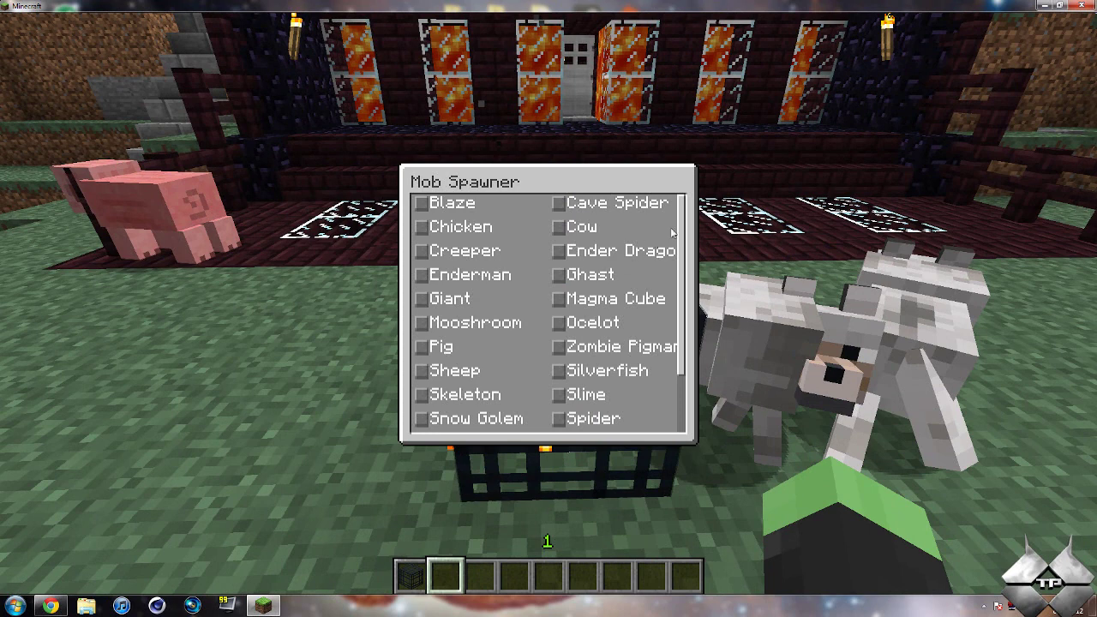
{"action": "left_click_drag", "start_coordinate": [683, 329], "coordinate": [685, 208]}
{"action": "scroll", "coordinate": [686, 202], "scroll_direction": "up", "scroll_amount": 1}
{"action": "key", "text": "Escape"}
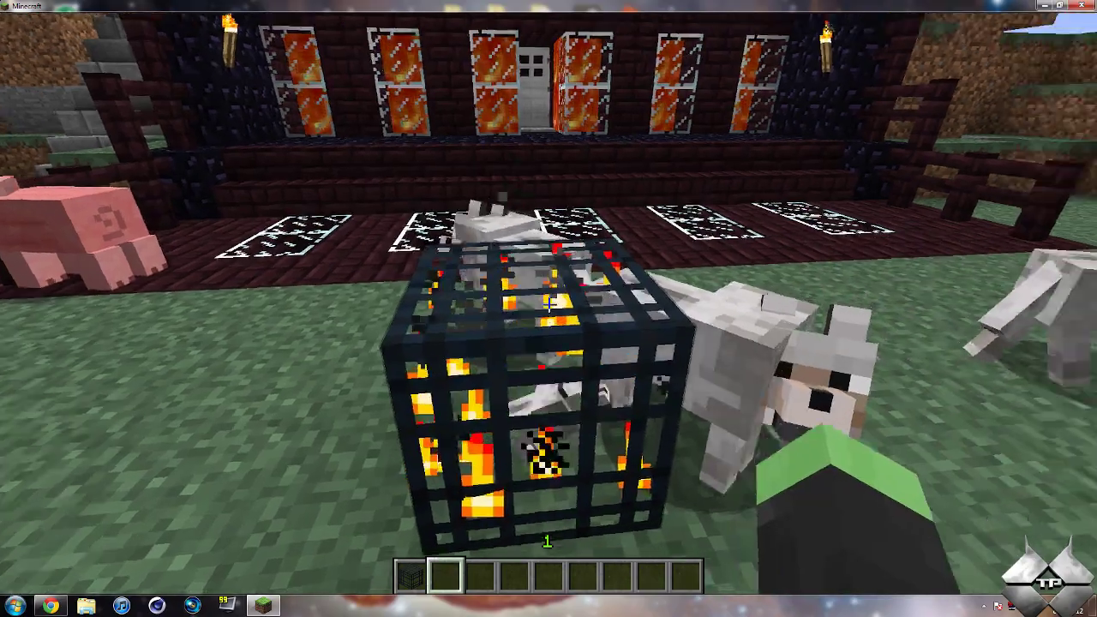
Save the world, return to the title screen and quit the game
{"action": "key", "text": "Escape"}
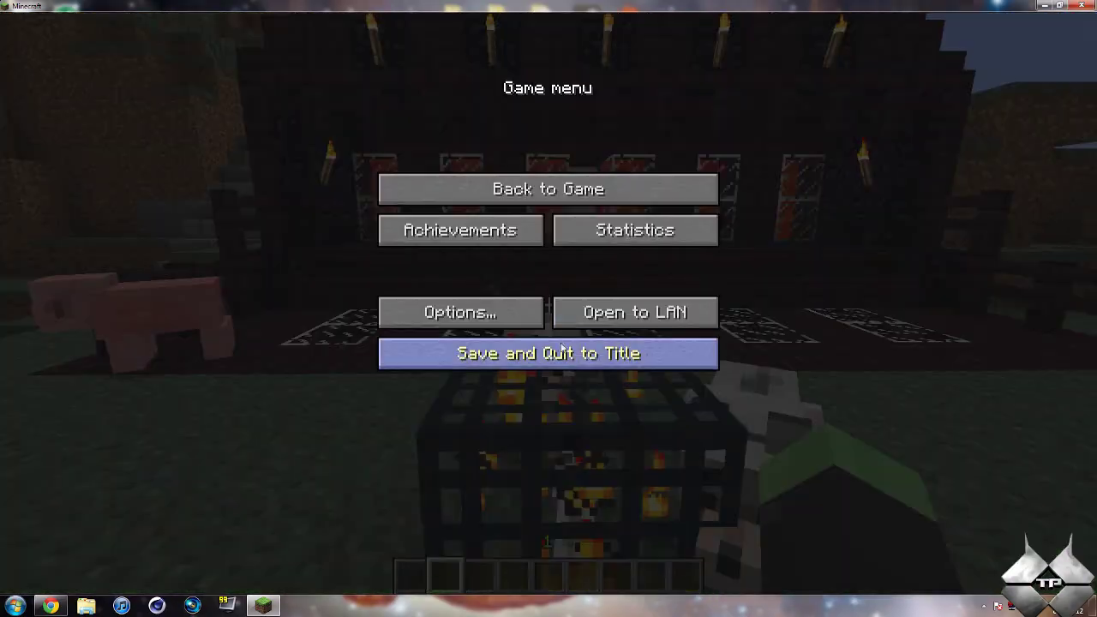
{"action": "left_click", "coordinate": [563, 354]}
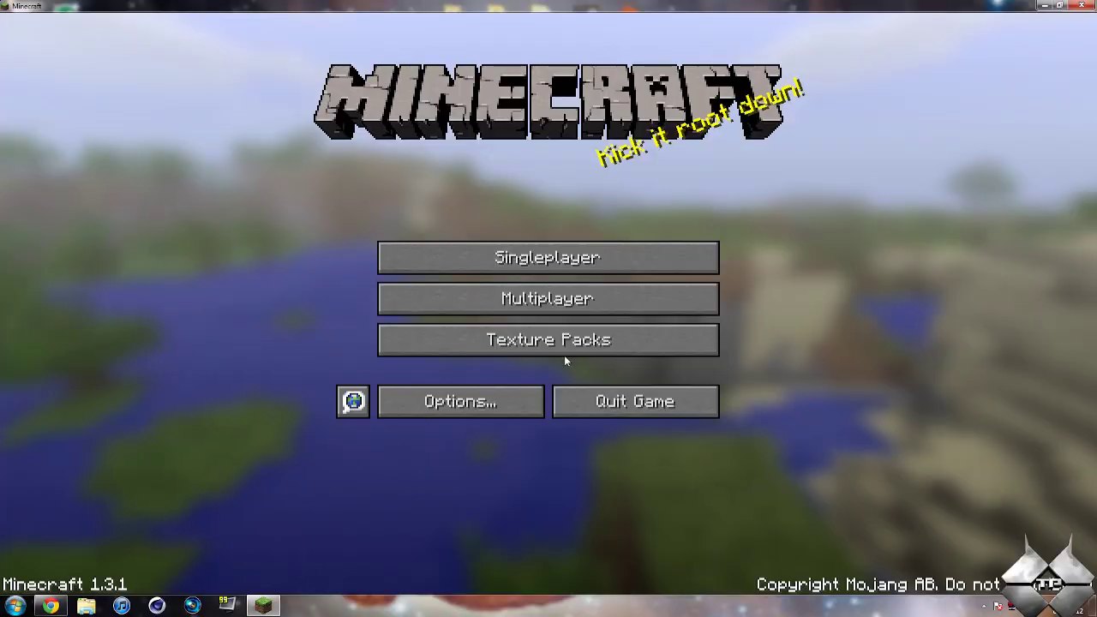
{"action": "left_click", "coordinate": [621, 401]}
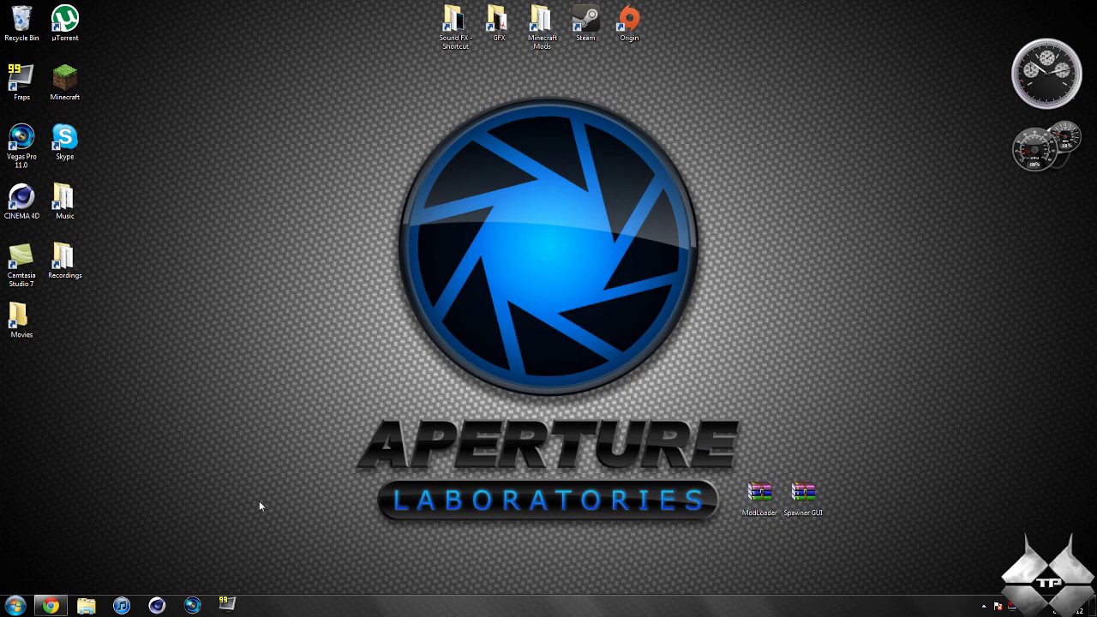
Switch to Chrome and find the ModLoader 1.3.1 download links in the Risugami's Mods forum thread
{"action": "left_click", "coordinate": [51, 605]}
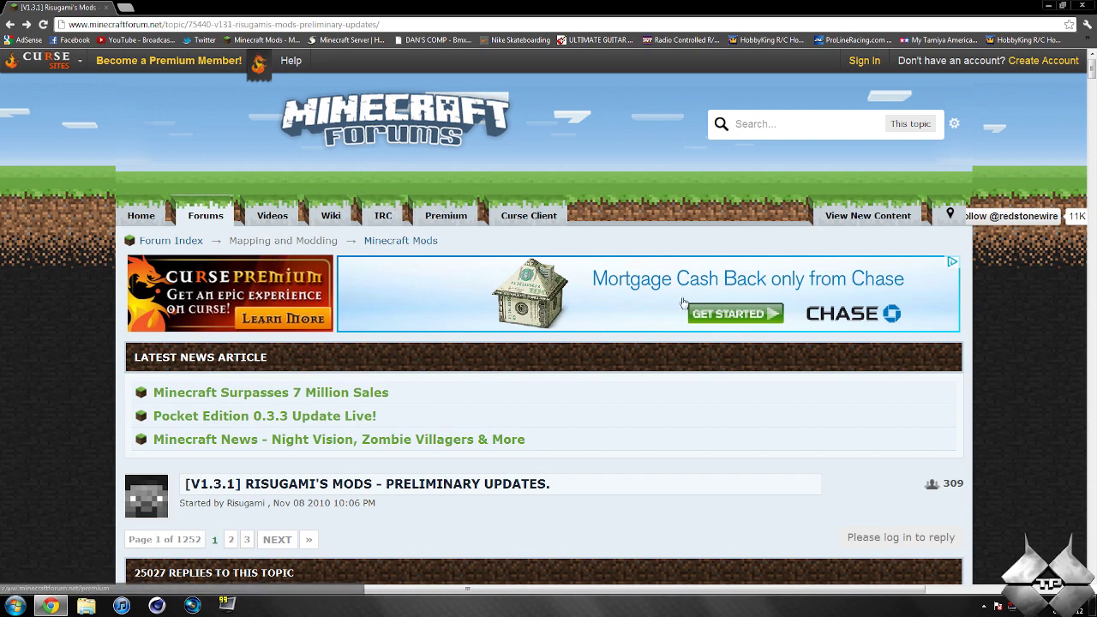
{"action": "scroll", "coordinate": [1054, 287], "scroll_direction": "down", "scroll_amount": 1}
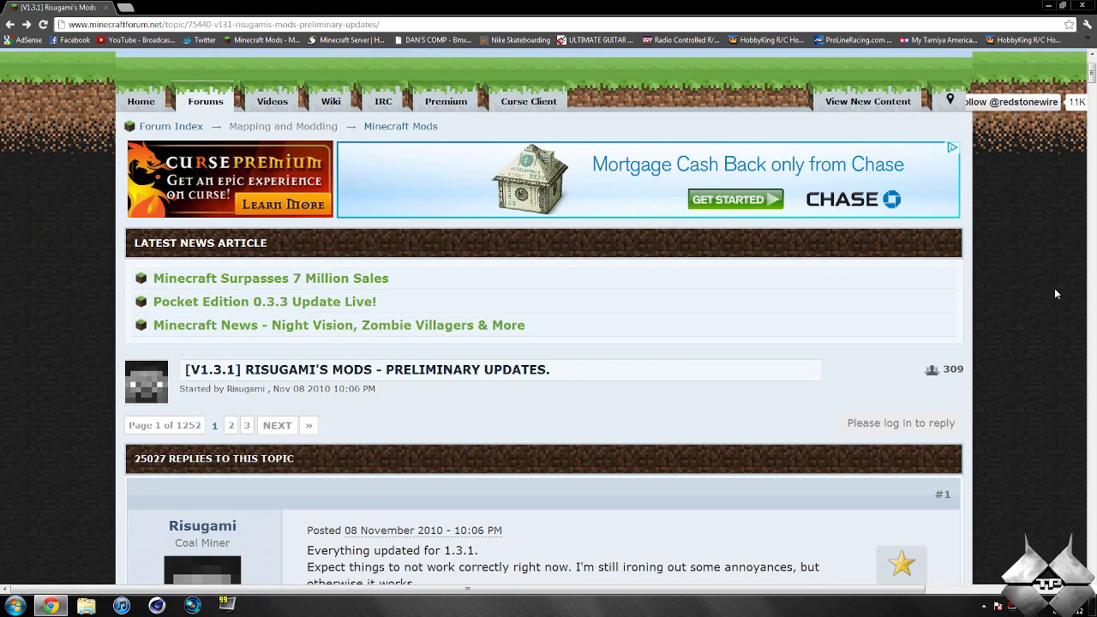
{"action": "scroll", "coordinate": [437, 355], "scroll_direction": "down", "scroll_amount": 2}
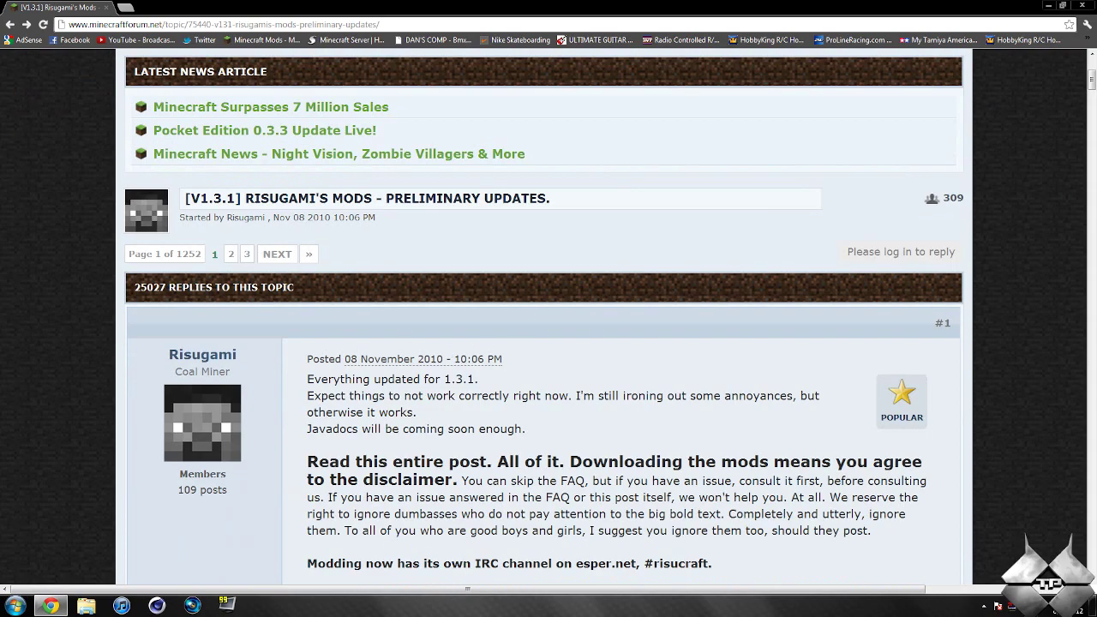
{"action": "scroll", "coordinate": [451, 353], "scroll_direction": "down", "scroll_amount": 14}
{"action": "scroll", "coordinate": [621, 317], "scroll_direction": "down", "scroll_amount": 9}
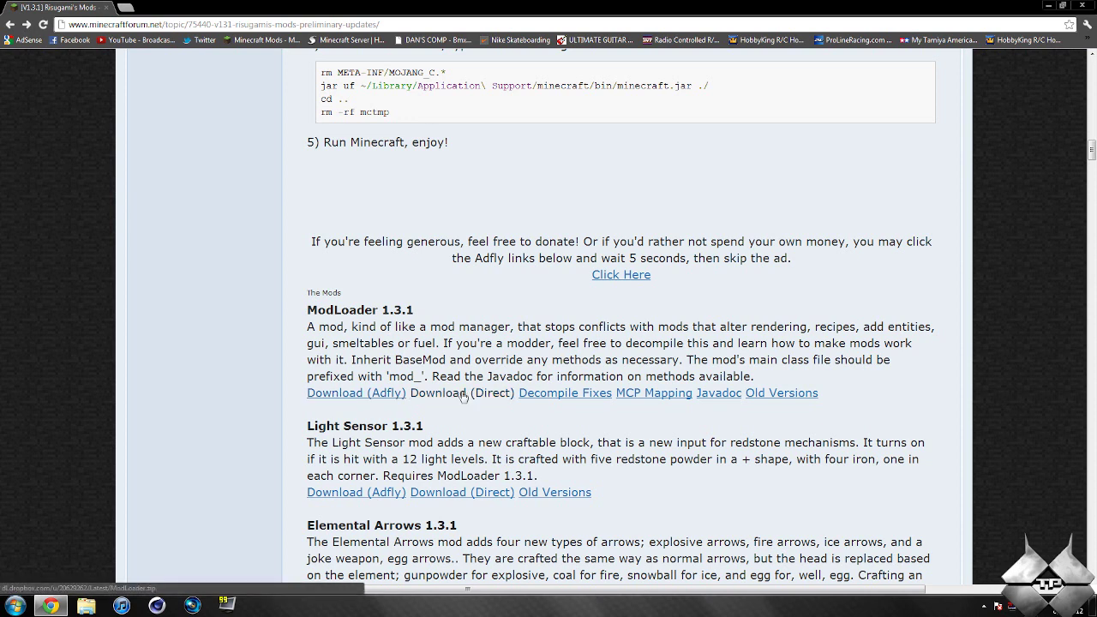
{"action": "left_click", "coordinate": [387, 396]}
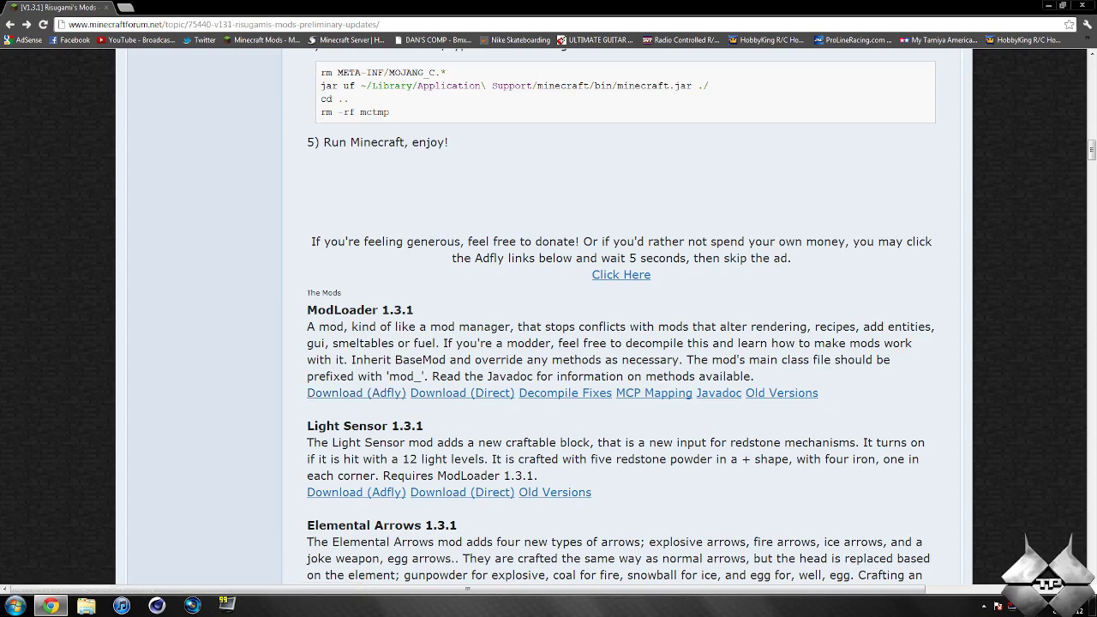
{"action": "scroll", "coordinate": [548, 317], "scroll_direction": "down", "scroll_amount": 6}
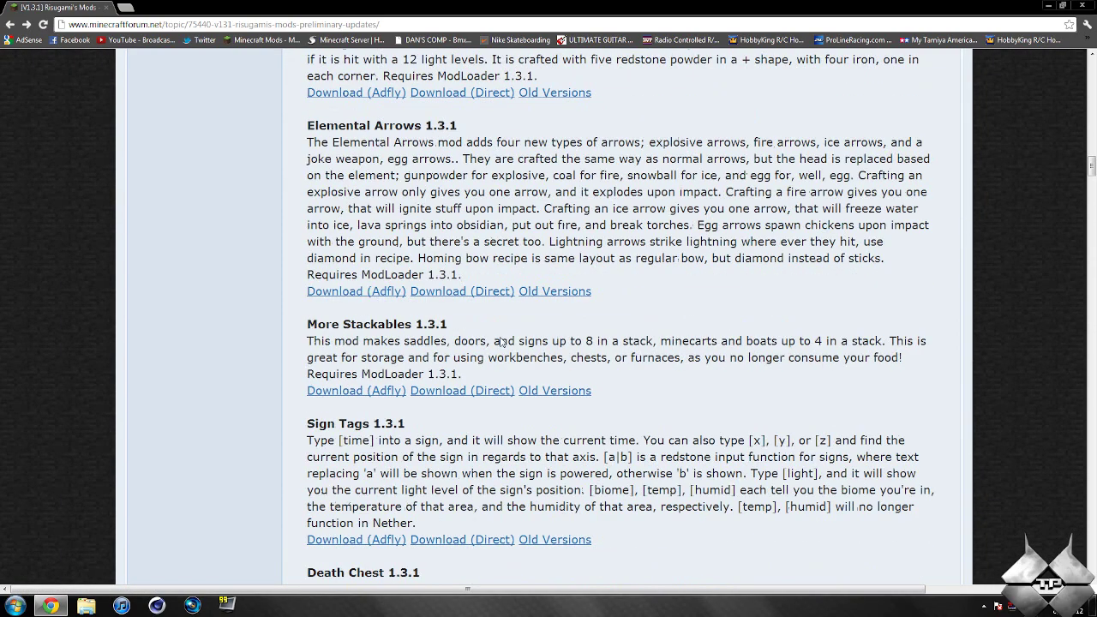
Find the Spawner GUI 1.3.1 download links in the forum thread and close the browser
{"action": "scroll", "coordinate": [621, 317], "scroll_direction": "down", "scroll_amount": 8}
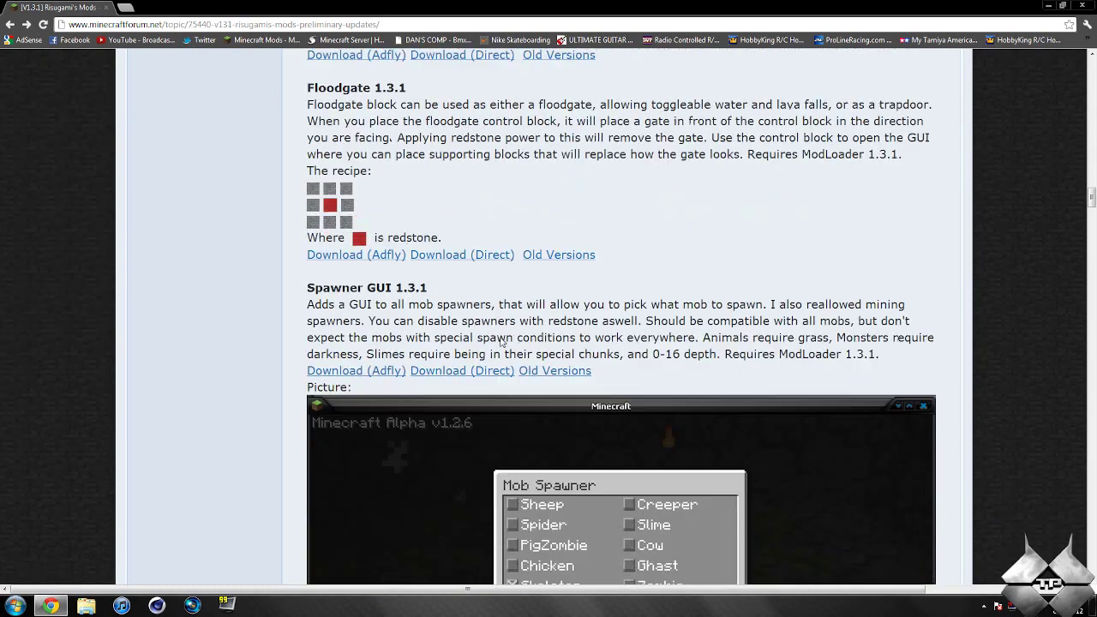
{"action": "scroll", "coordinate": [449, 276], "scroll_direction": "down", "scroll_amount": 3}
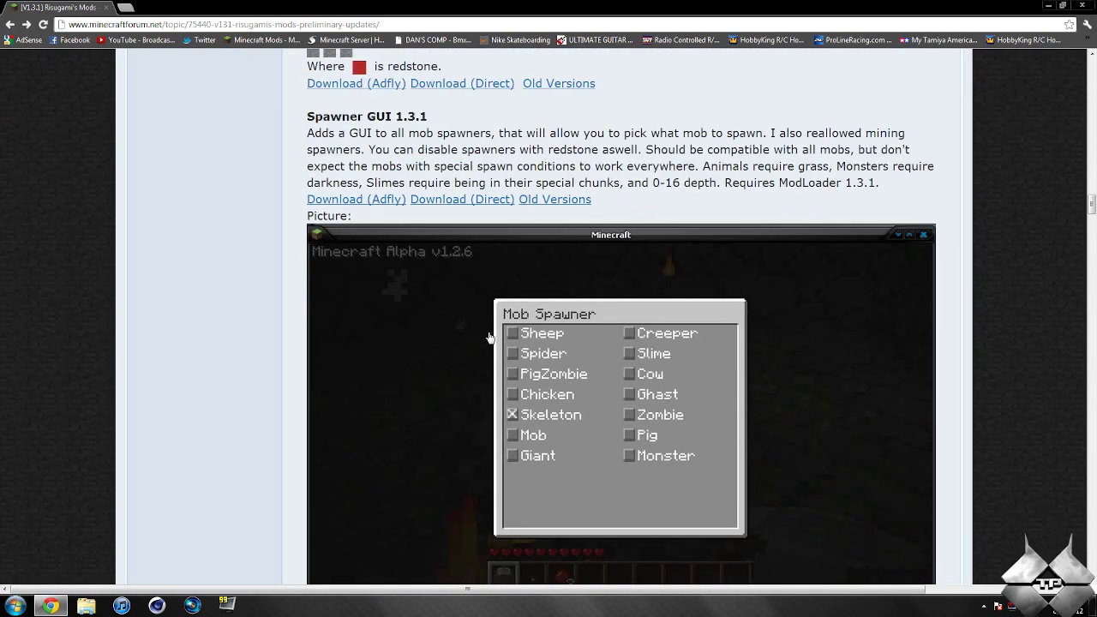
{"action": "scroll", "coordinate": [508, 302], "scroll_direction": "up", "scroll_amount": 3}
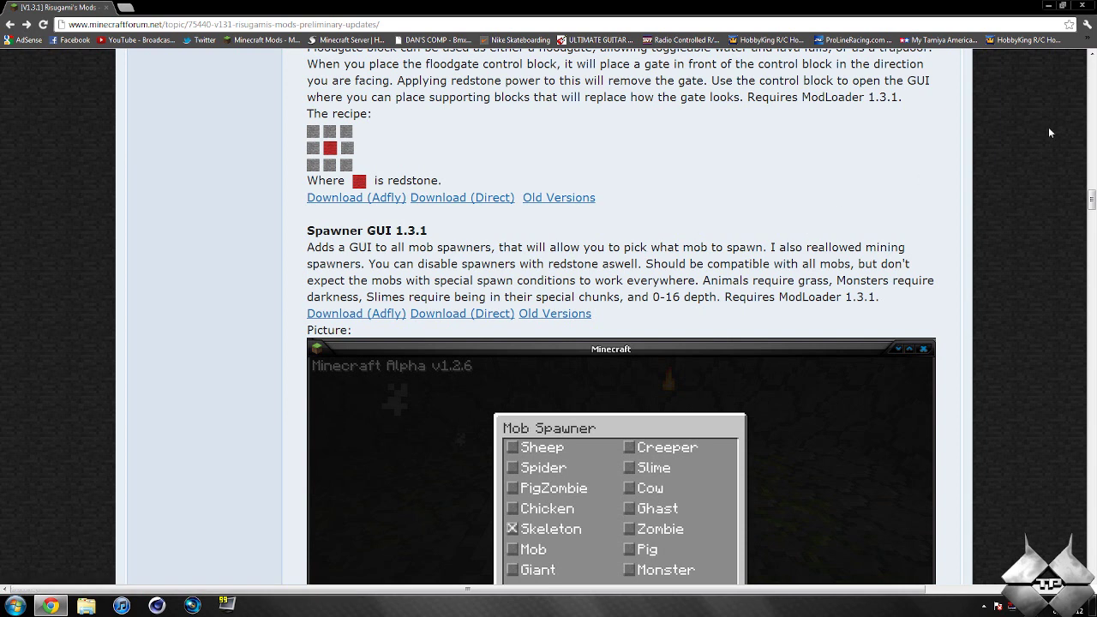
{"action": "left_click", "coordinate": [1084, 7]}
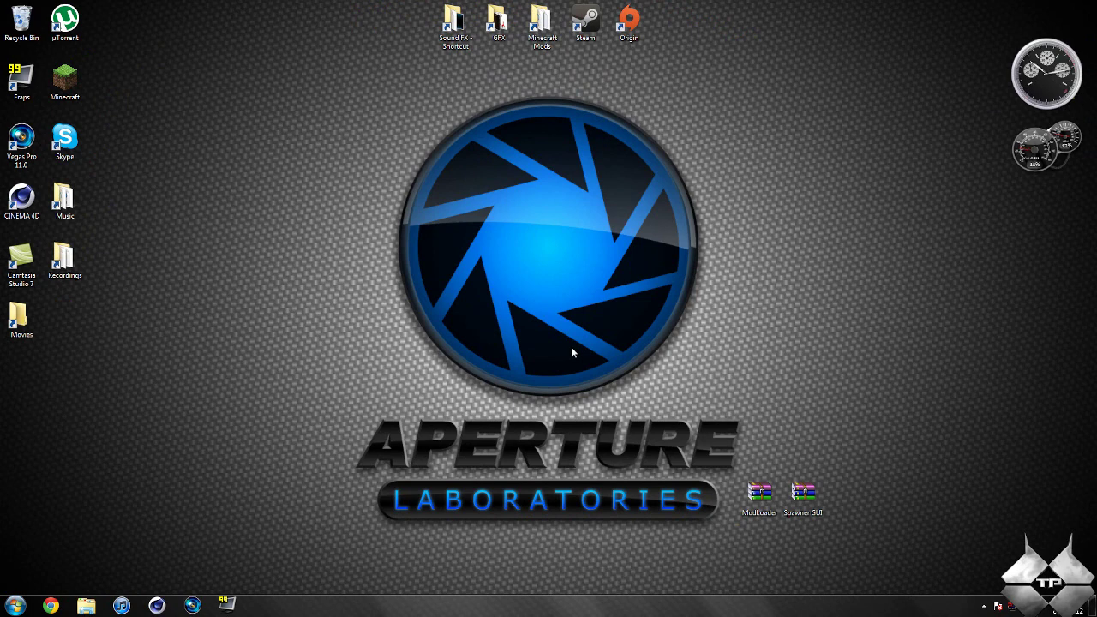
Search Windows for %appdata% and open the Roaming folder
{"action": "left_click", "coordinate": [16, 606]}
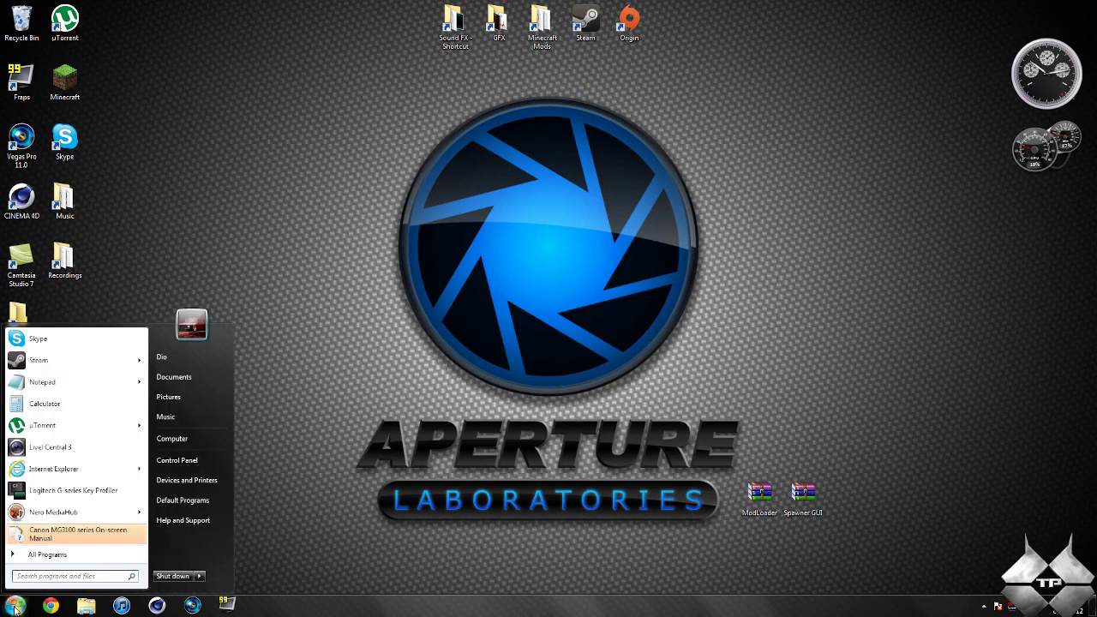
{"action": "type", "text": "%apd"}
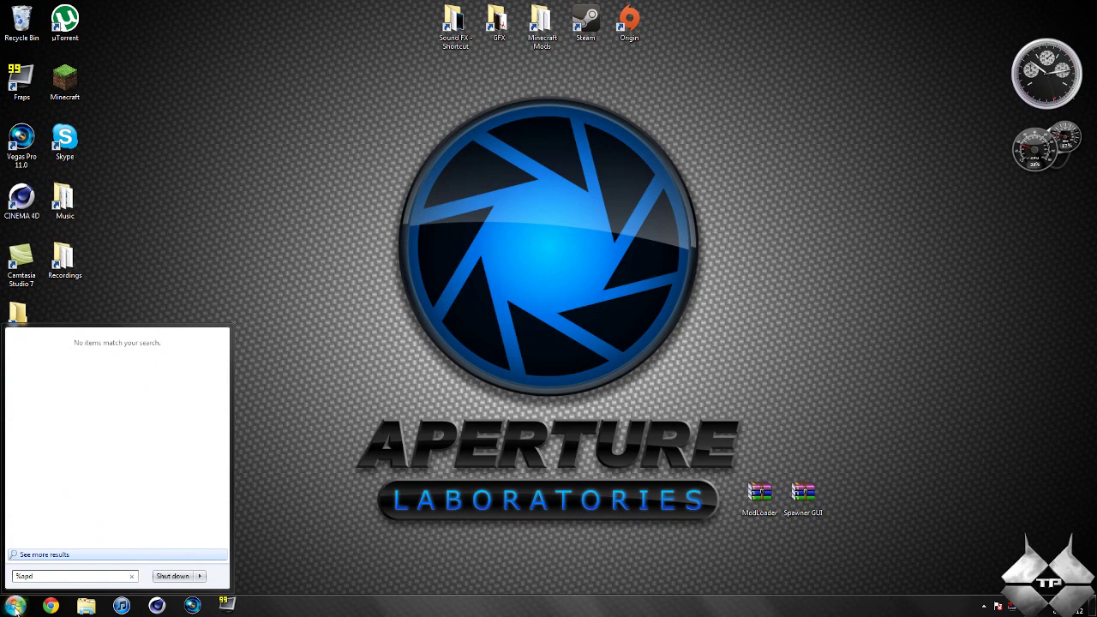
{"action": "key", "text": "BackSpace"}
{"action": "type", "text": "pdat"}
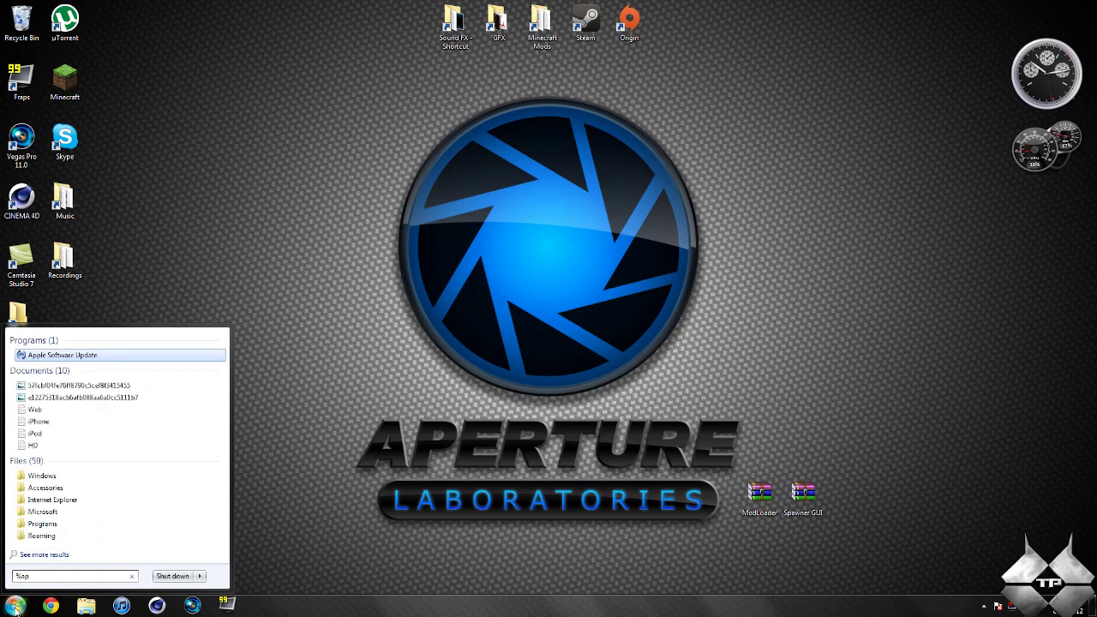
{"action": "type", "text": "a%"}
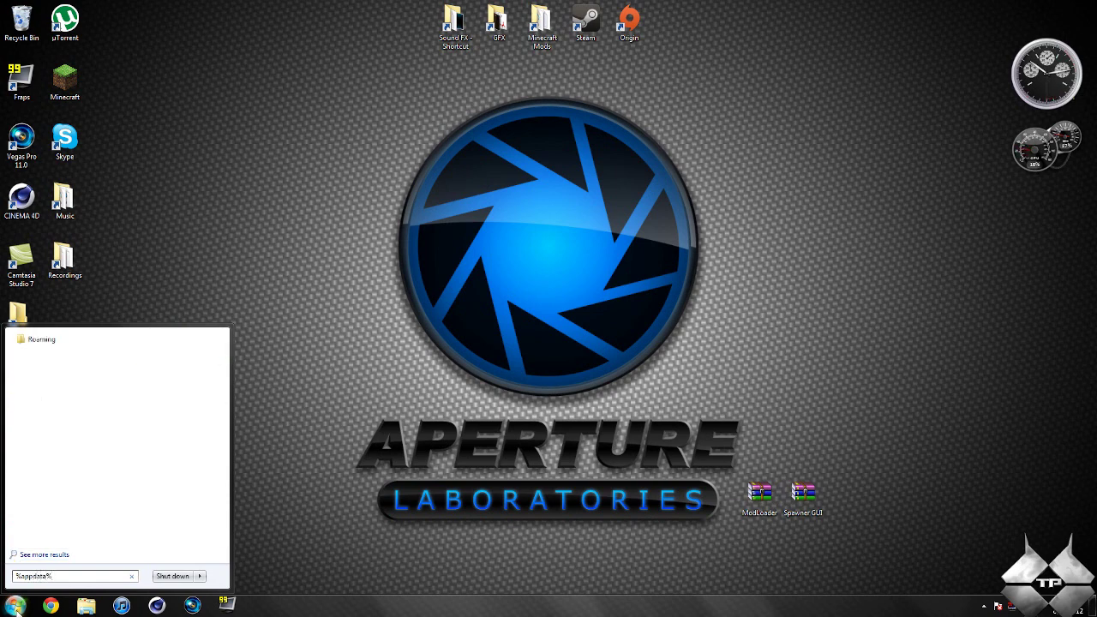
{"action": "key", "text": "ctrl+a"}
{"action": "left_click", "coordinate": [53, 343]}
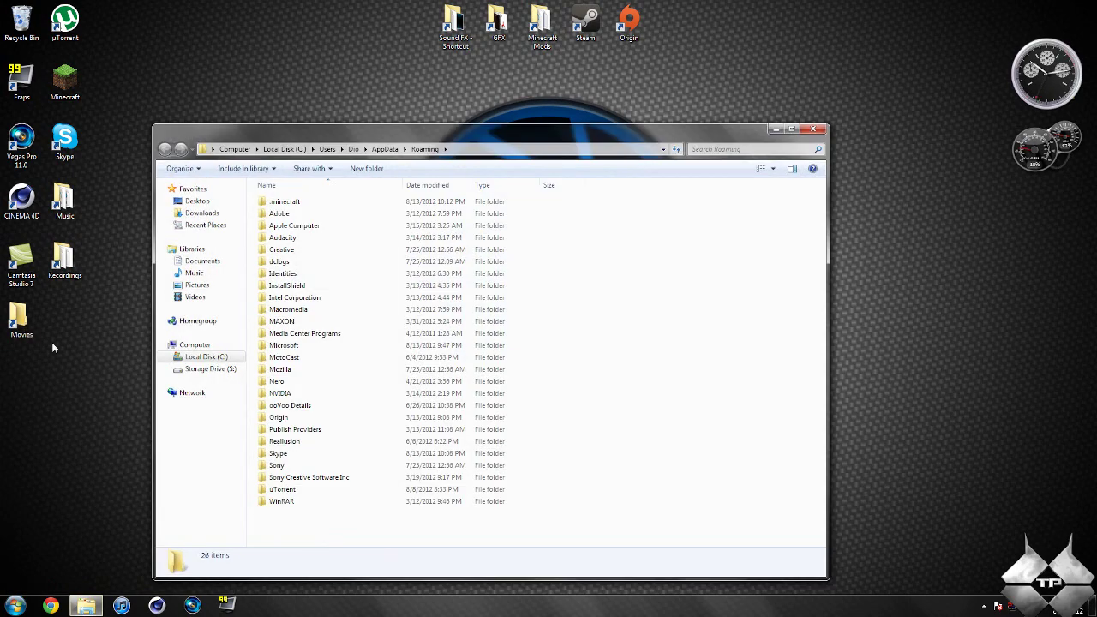
Open the minecraft JAR file from the .minecraft\bin folder with WinRAR archiver
{"action": "double_click", "coordinate": [307, 203]}
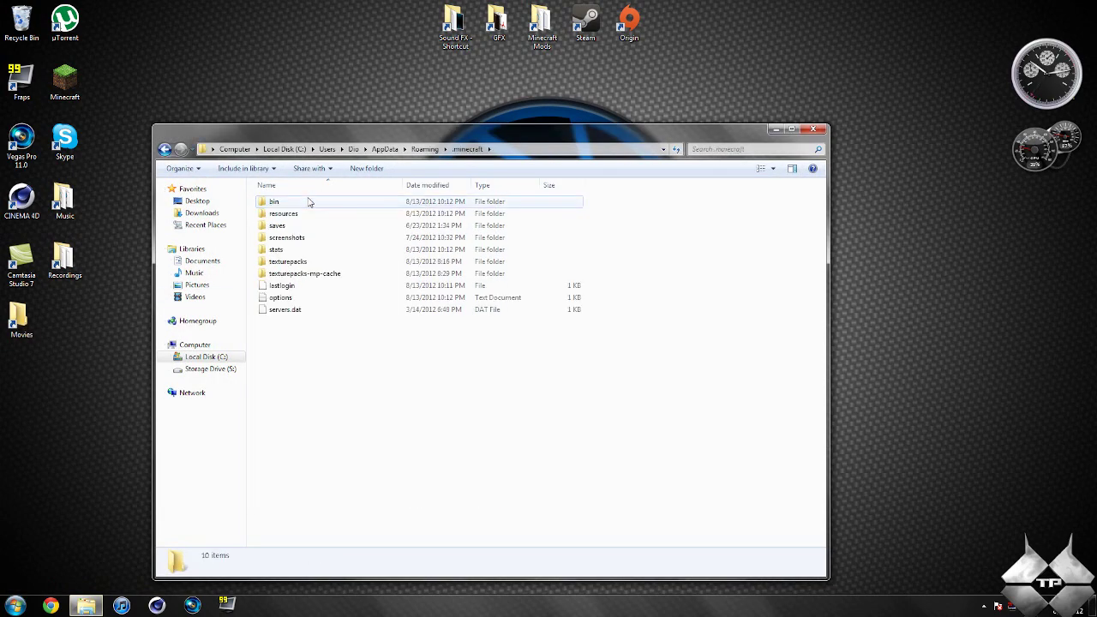
{"action": "double_click", "coordinate": [307, 203]}
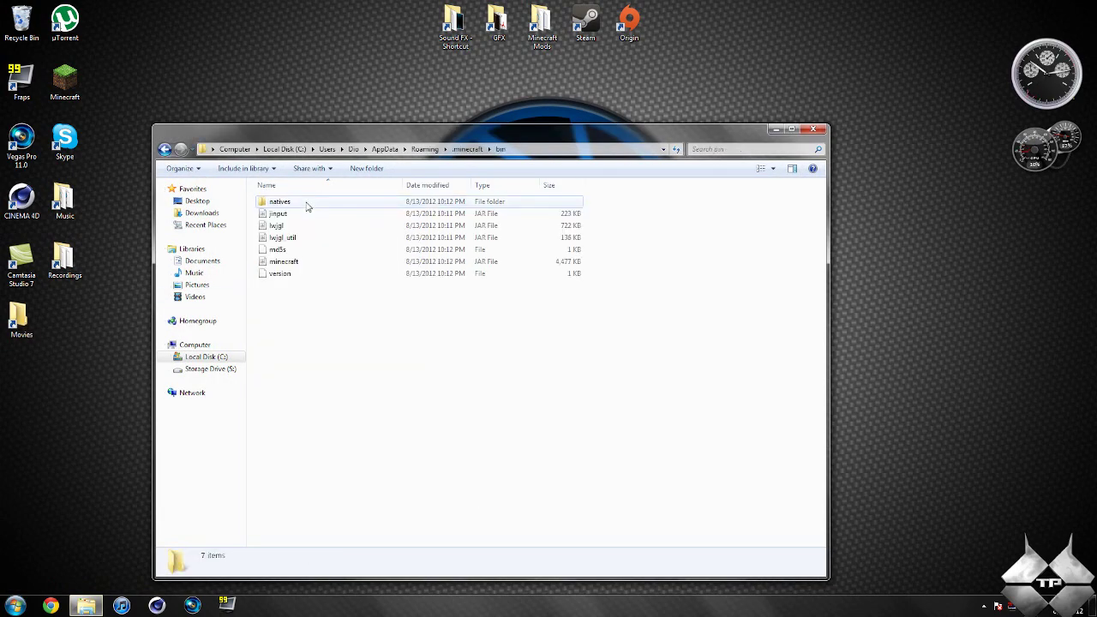
{"action": "left_click", "coordinate": [302, 265]}
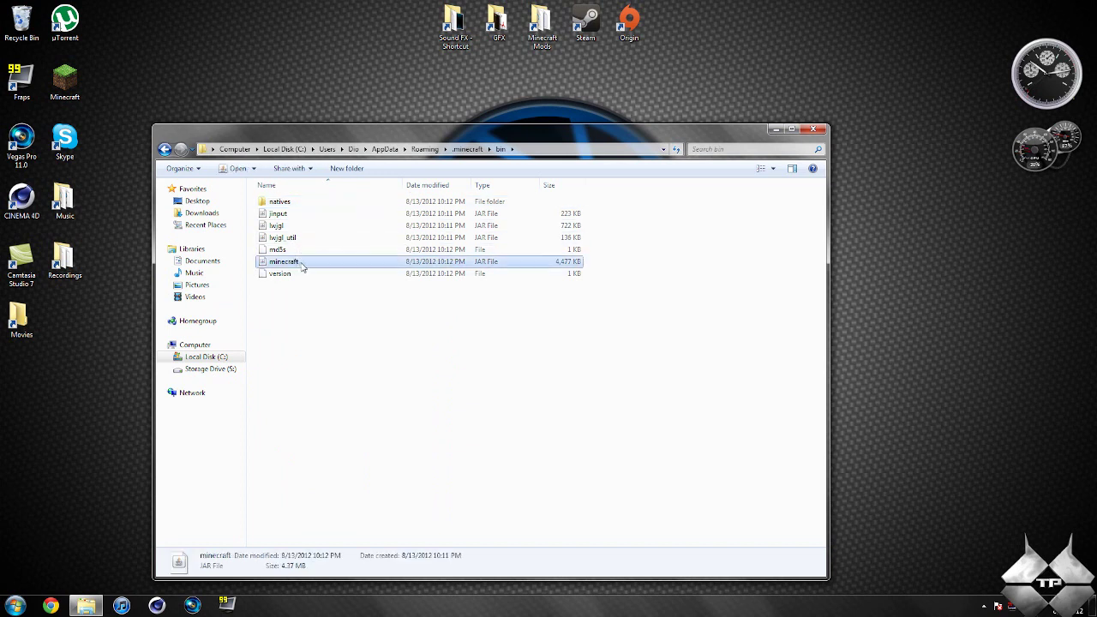
{"action": "right_click", "coordinate": [301, 267]}
{"action": "mouse_move", "coordinate": [334, 286]}
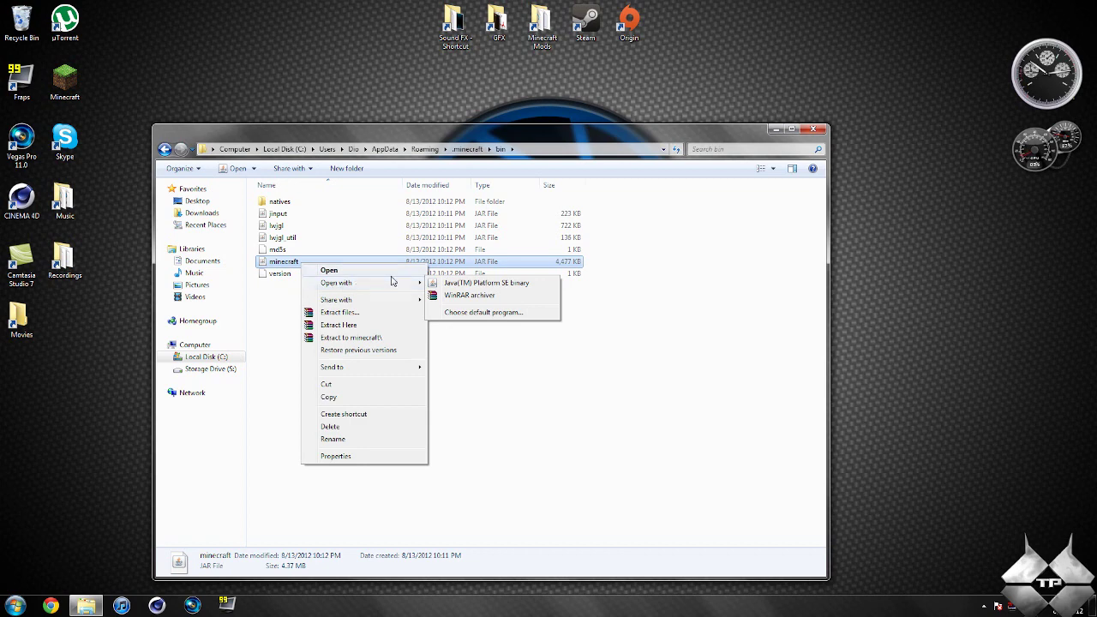
{"action": "left_click", "coordinate": [454, 295]}
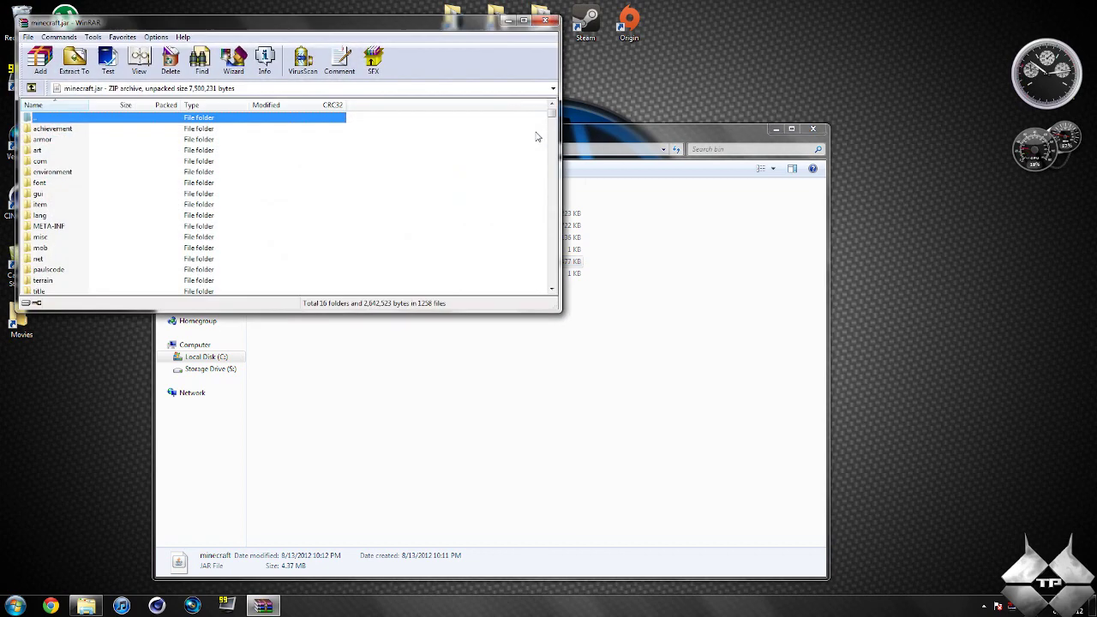
Fit the minecraft.jar archive window to one half of the screen and close the bin folder window
{"action": "mouse_move", "coordinate": [478, 20]}
{"action": "left_mouse_down"}
{"action": "mouse_move", "coordinate": [3, 110]}
{"action": "mouse_move", "coordinate": [481, 16]}
{"action": "left_mouse_up"}
{"action": "left_click", "coordinate": [676, 128]}
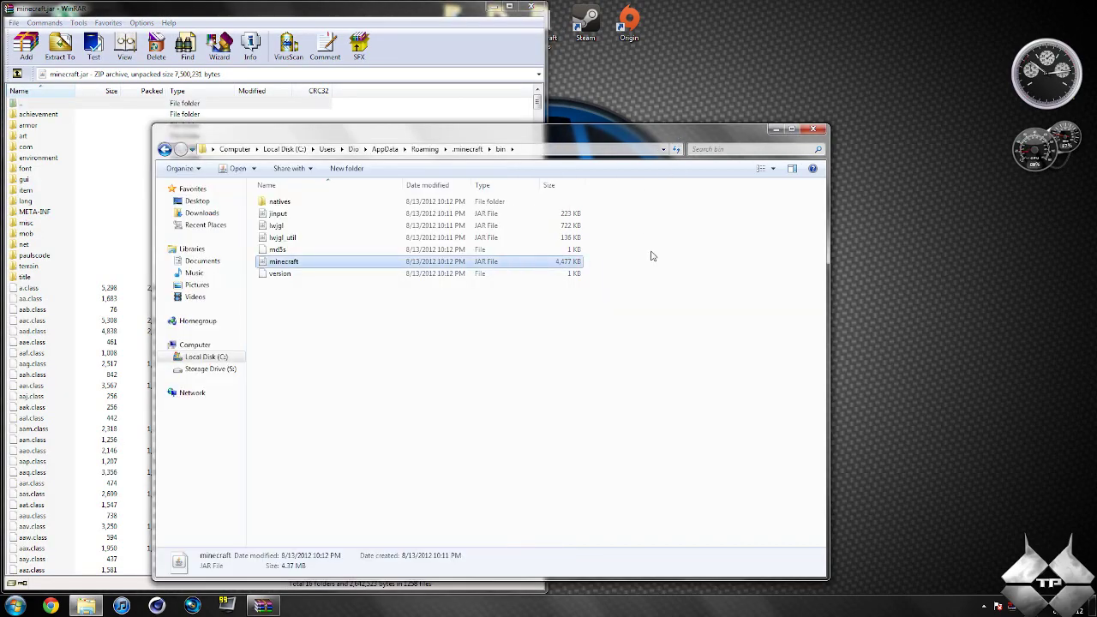
{"action": "left_click", "coordinate": [813, 129]}
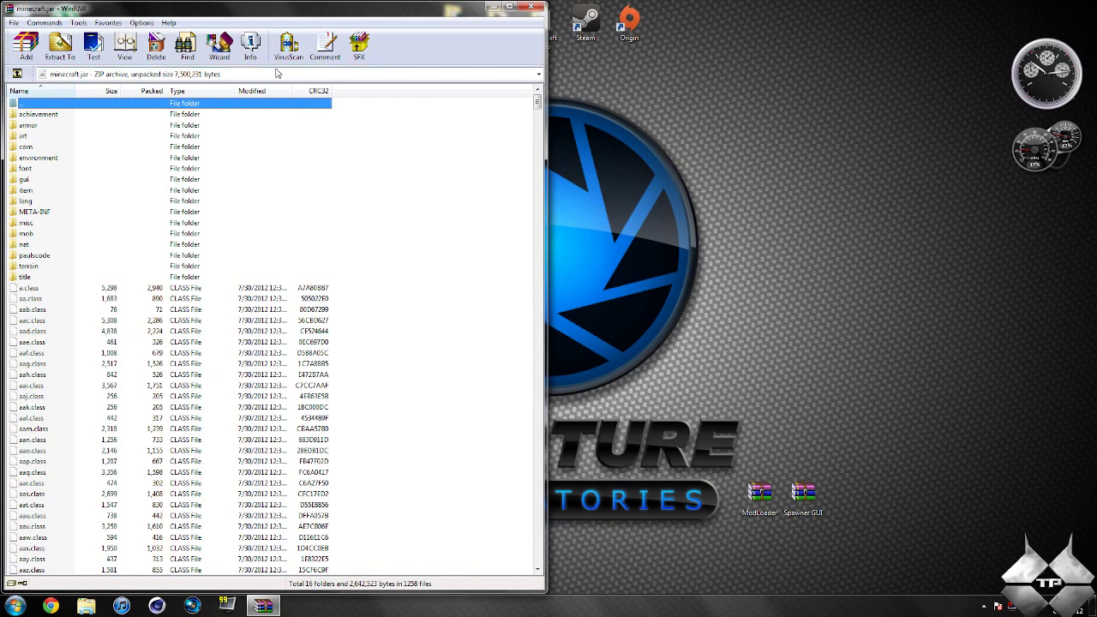
Open ModLoader.zip beside minecraft.jar, add all its class files to minecraft.jar and close ModLoader.zip
{"action": "double_click", "coordinate": [759, 494]}
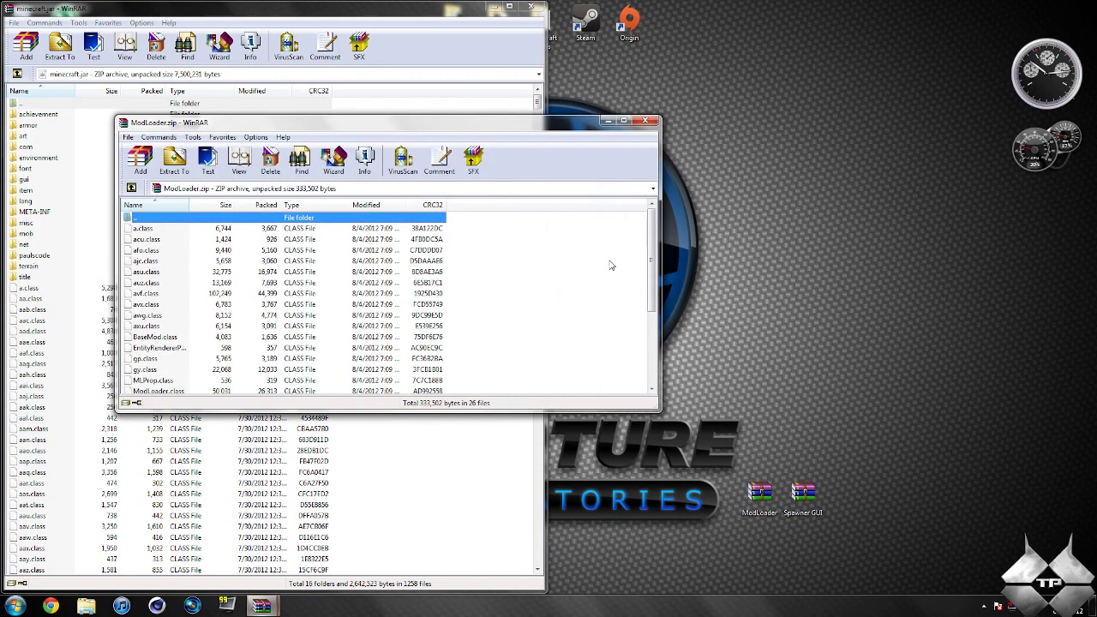
{"action": "left_click_drag", "start_coordinate": [574, 127], "coordinate": [1095, 128]}
{"action": "left_click_drag", "start_coordinate": [678, 421], "coordinate": [631, 110]}
{"action": "left_click_drag", "start_coordinate": [660, 197], "coordinate": [340, 417]}
{"action": "left_click", "coordinate": [286, 396]}
{"action": "left_click", "coordinate": [1082, 7]}
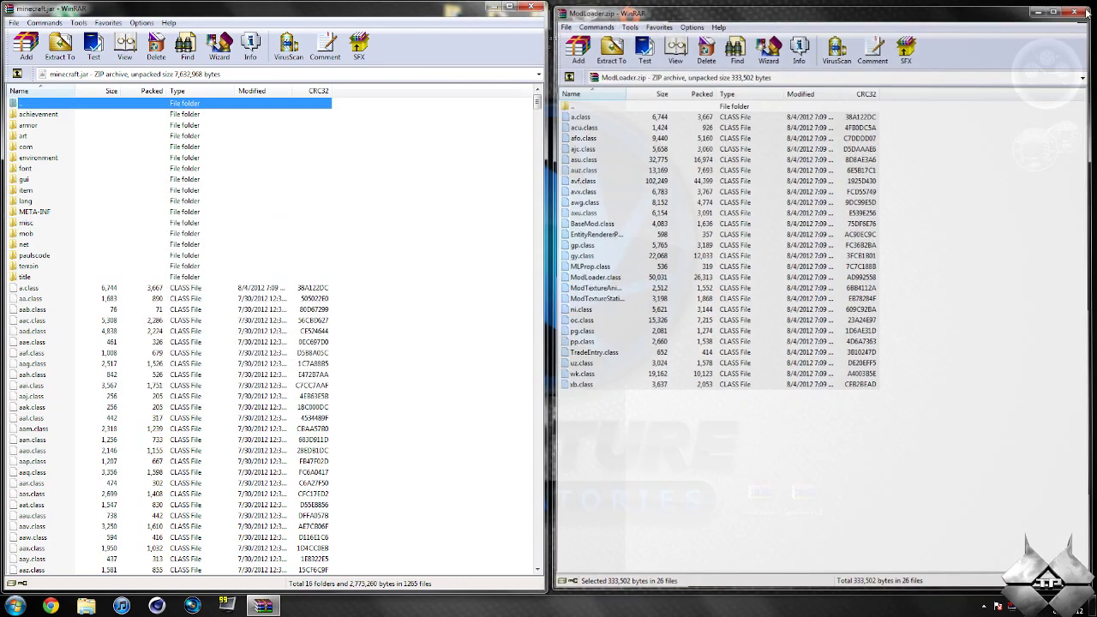
Open Spawner GUI.zip beside minecraft.jar, add its gui folder and four class files to minecraft.jar, and close the zip
{"action": "left_click", "coordinate": [808, 503]}
{"action": "double_click", "coordinate": [809, 503]}
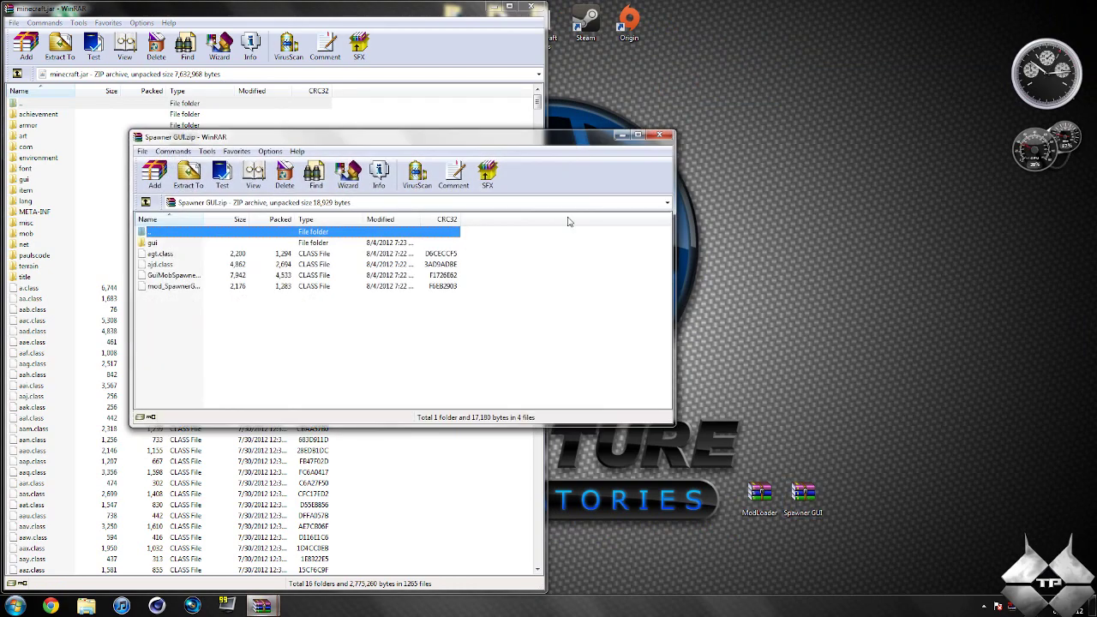
{"action": "key", "text": "super+Right"}
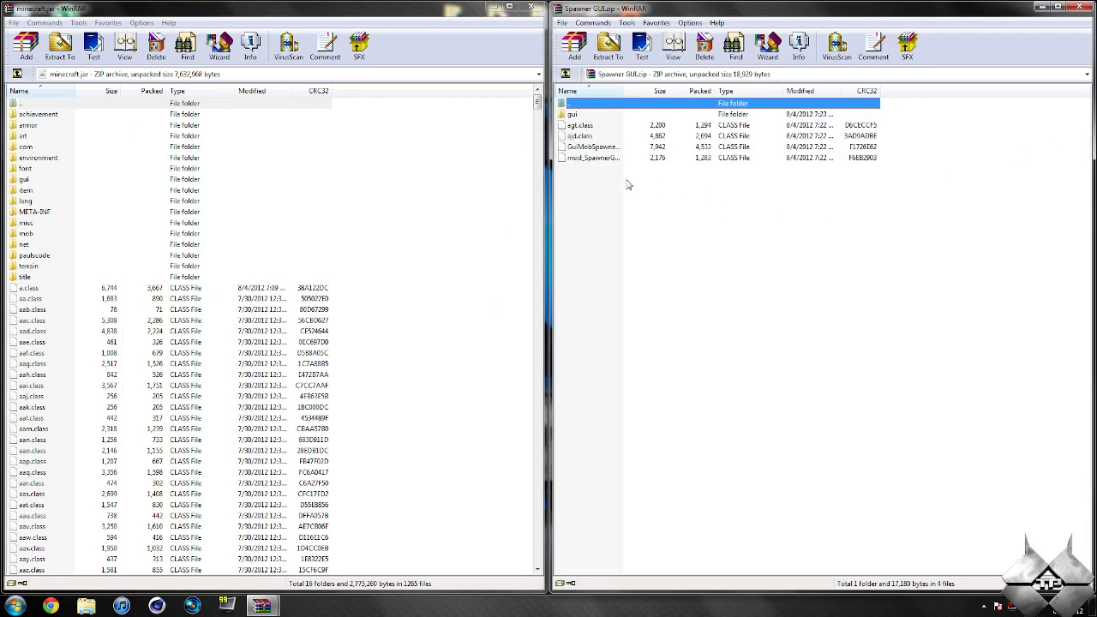
{"action": "left_click_drag", "start_coordinate": [629, 183], "coordinate": [619, 115]}
{"action": "left_click_drag", "start_coordinate": [626, 155], "coordinate": [409, 365]}
{"action": "left_click", "coordinate": [286, 396]}
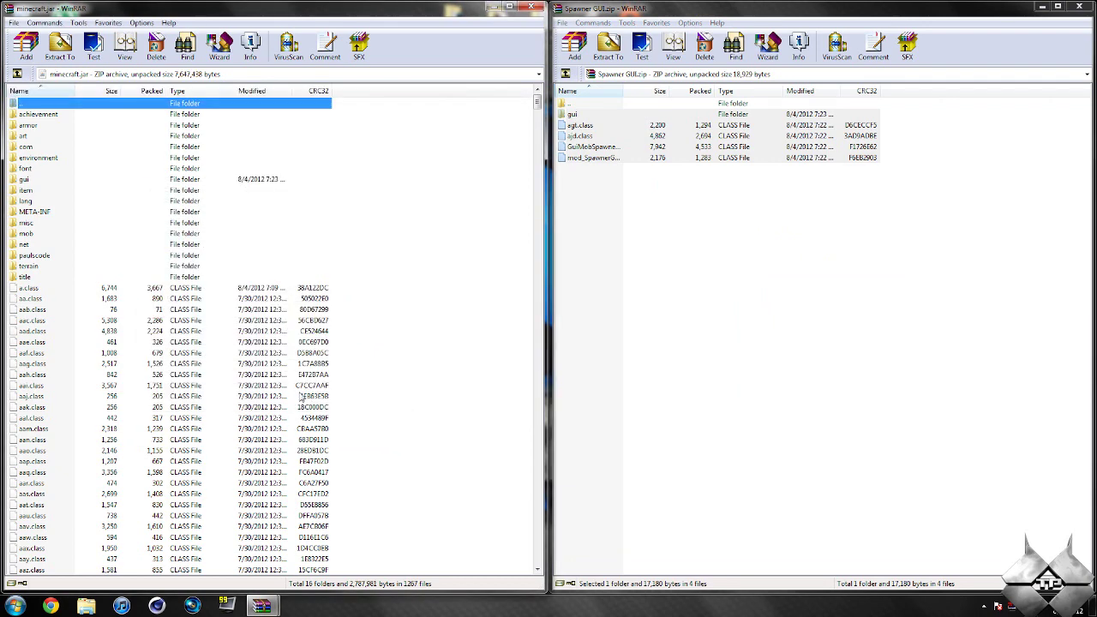
{"action": "left_click", "coordinate": [1078, 7]}
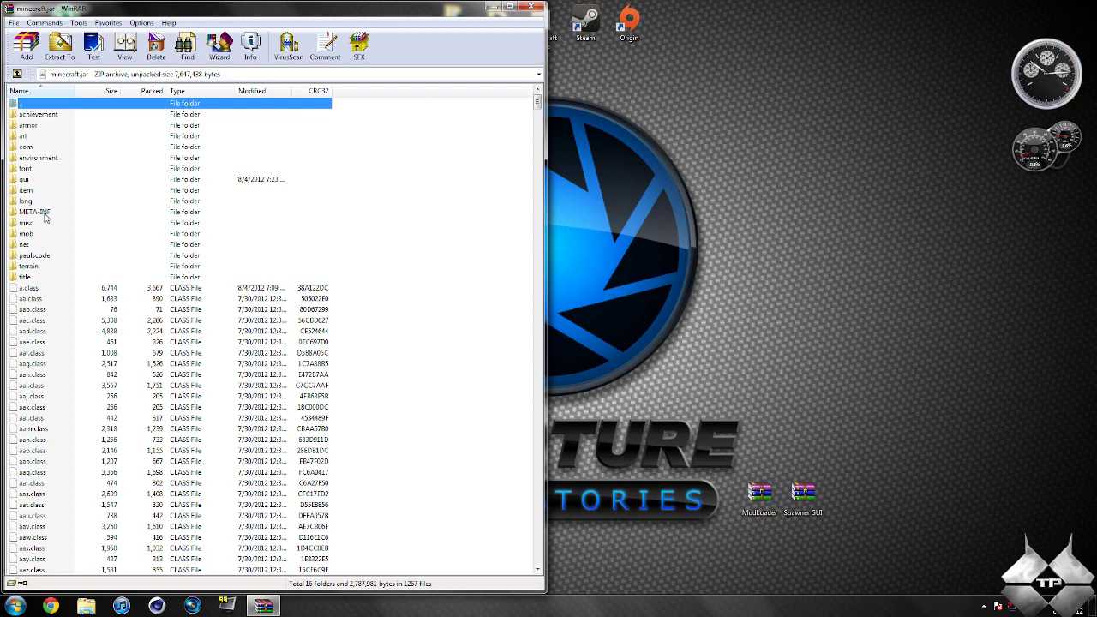
Delete the META-INF folder from minecraft.jar and close the archive
{"action": "left_click", "coordinate": [46, 218]}
{"action": "right_click", "coordinate": [45, 215]}
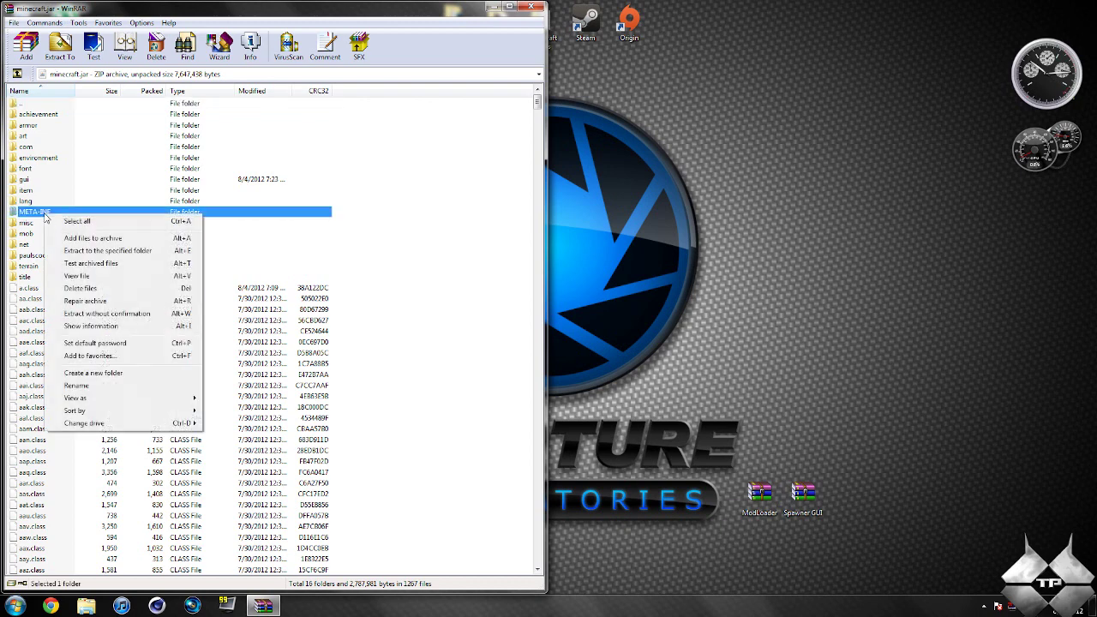
{"action": "left_click", "coordinate": [83, 289]}
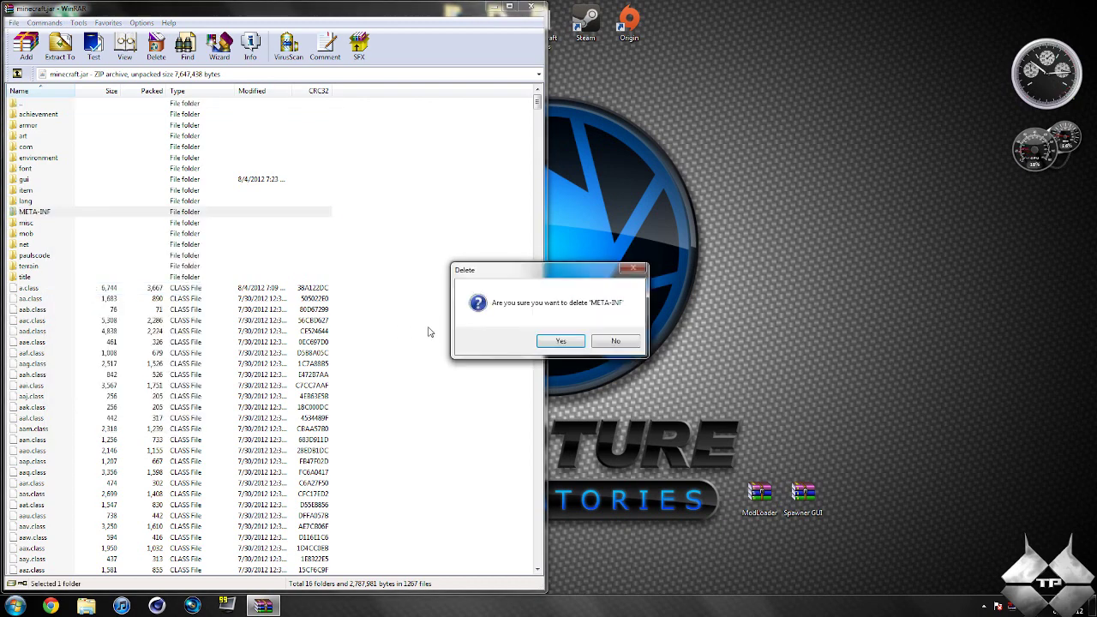
{"action": "left_click", "coordinate": [573, 341]}
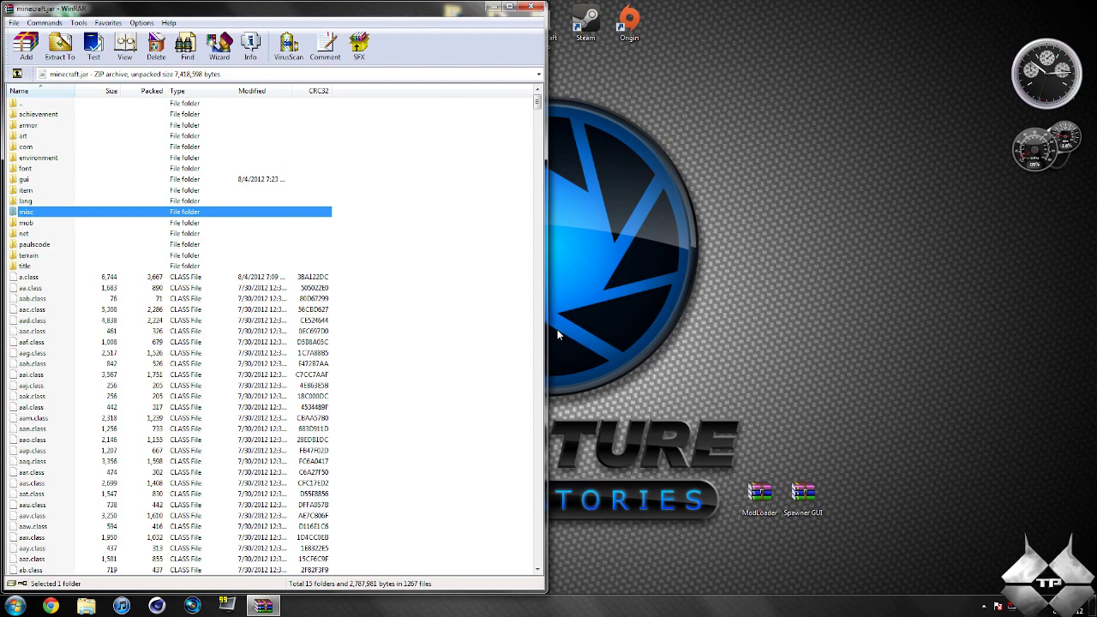
{"action": "left_click", "coordinate": [531, 6]}
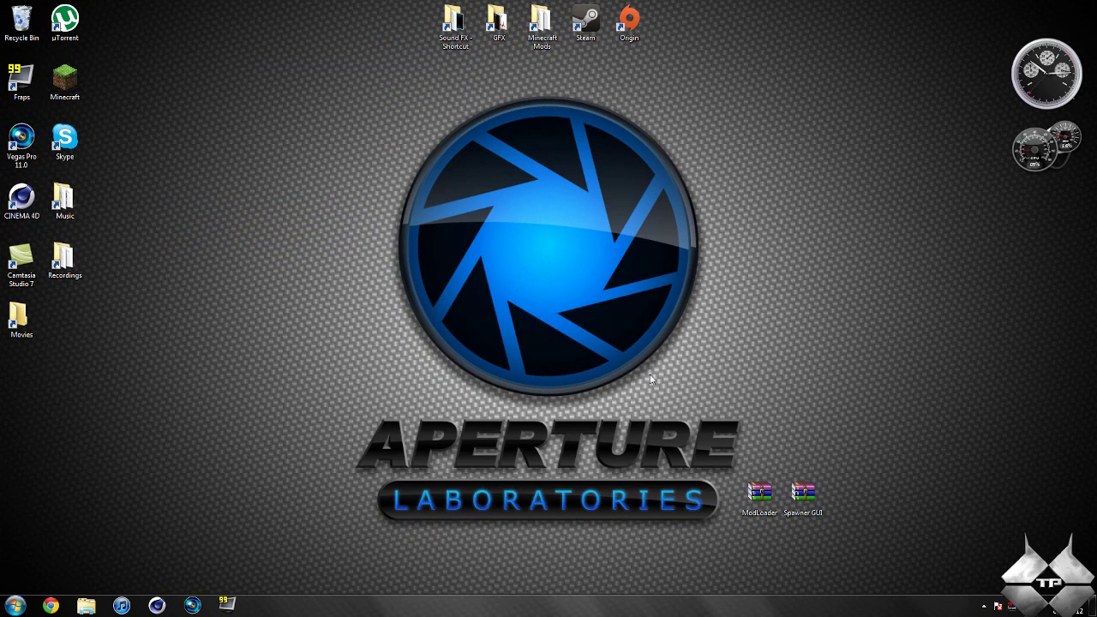